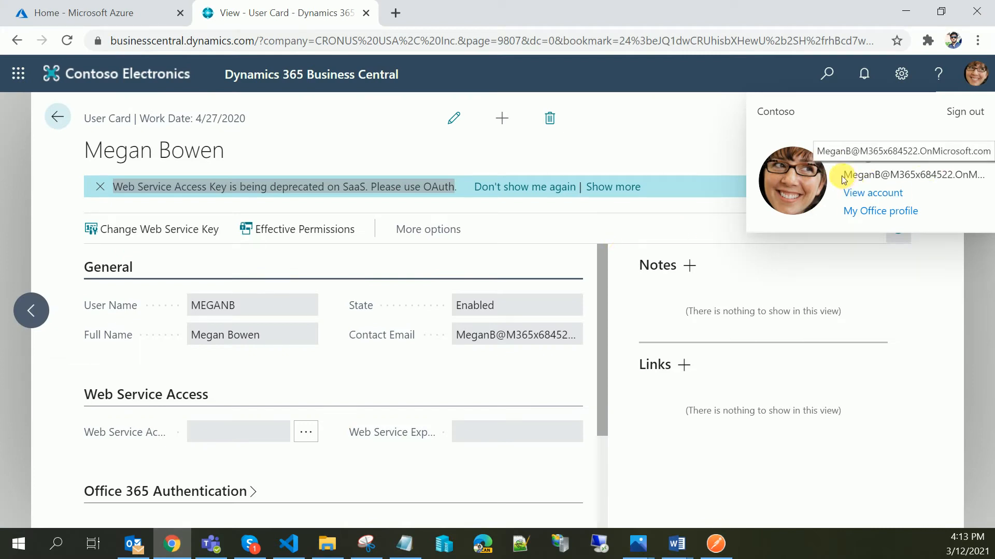
# - Switch to the Azure portal and open App registrations from the recent services
pyautogui.moveTo(844, 176); pyautogui.dragTo(983, 182)
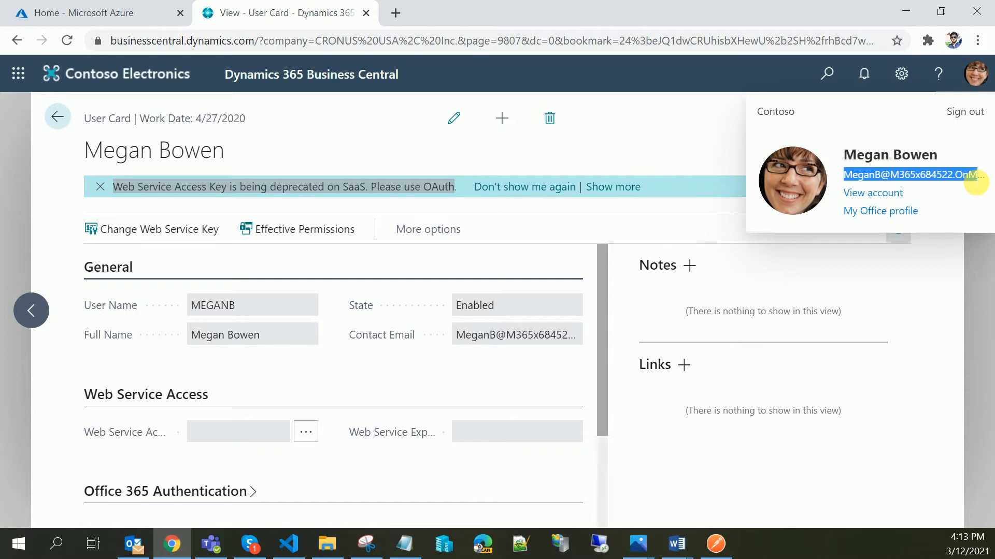
pyautogui.click(120, 19)
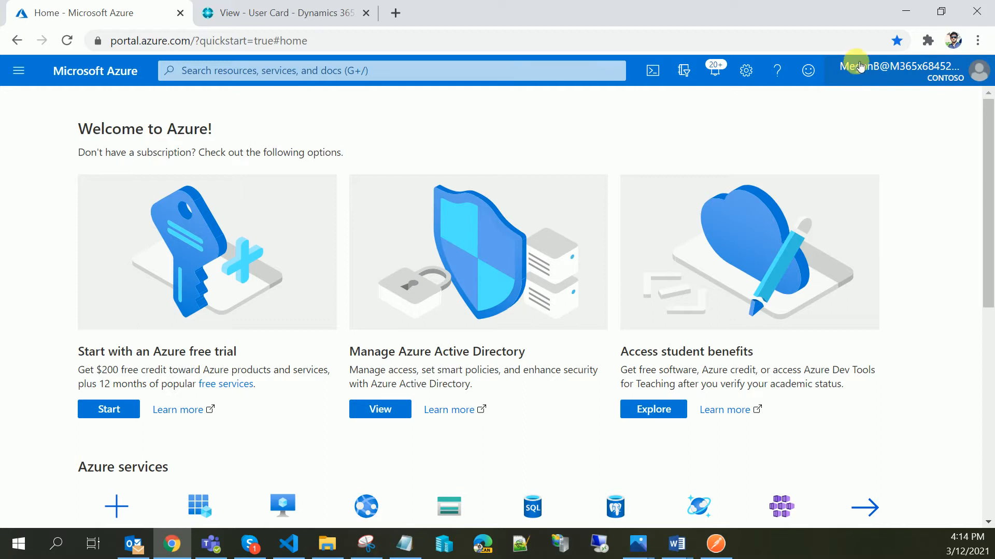
pyautogui.moveTo(846, 70)
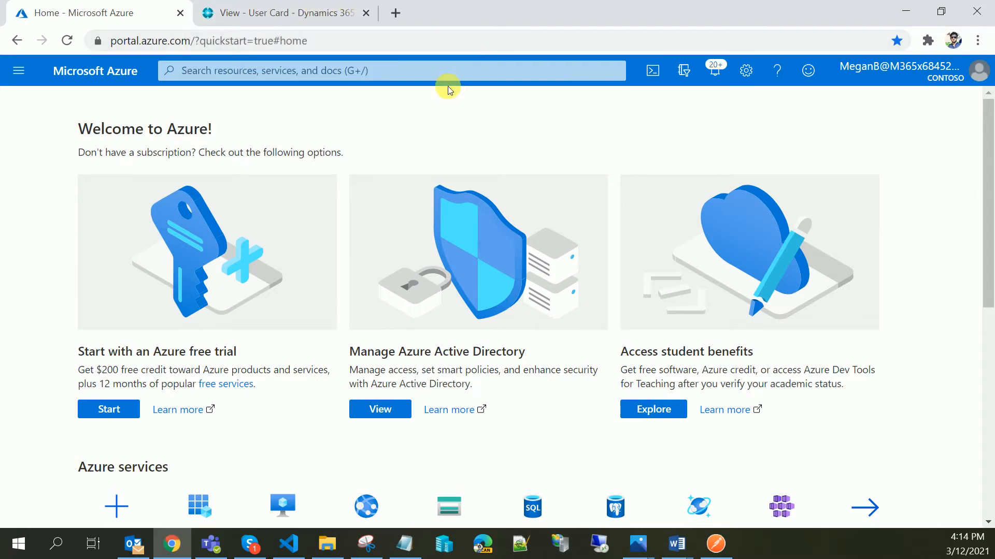
pyautogui.click(445, 73)
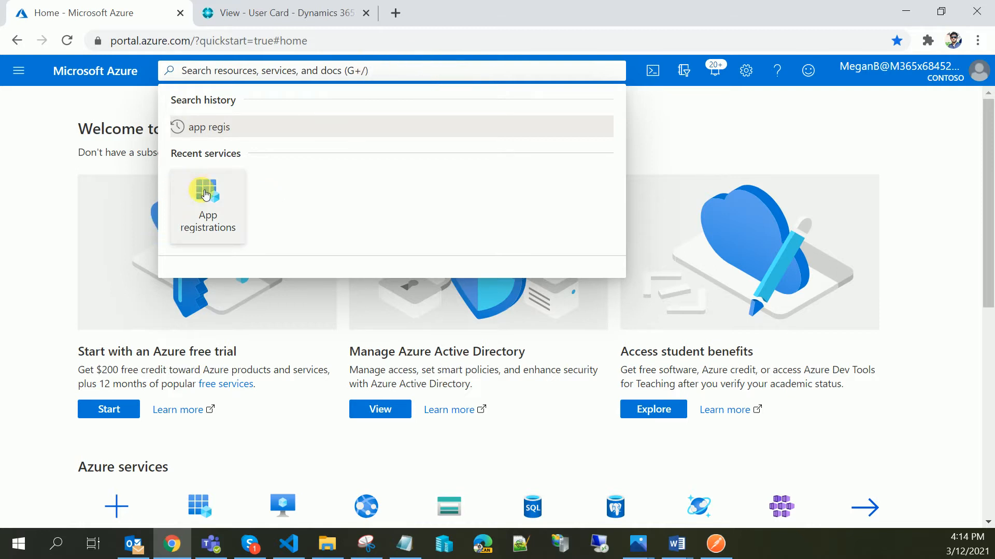
pyautogui.click(203, 197)
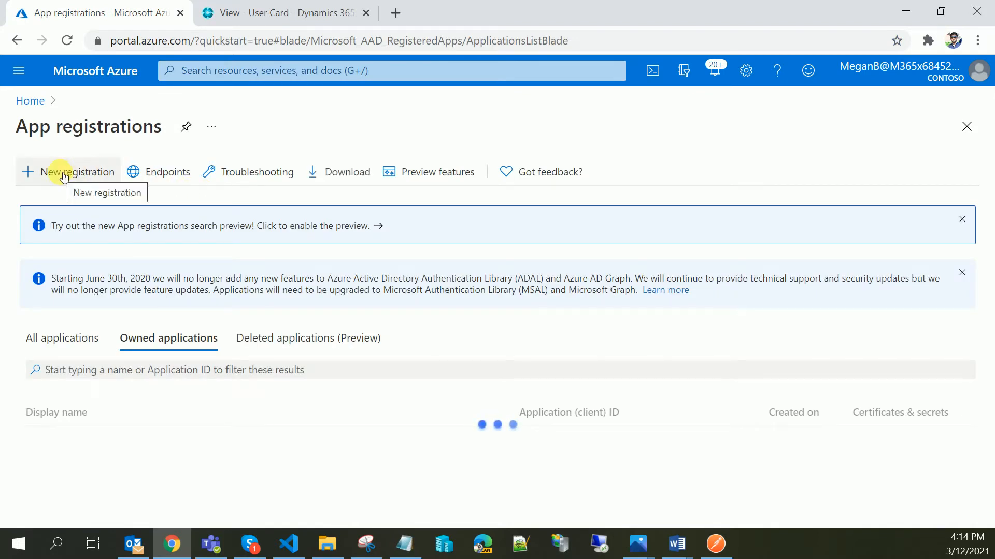
# - Start a new app registration and name it Business-Central
pyautogui.click(63, 175)
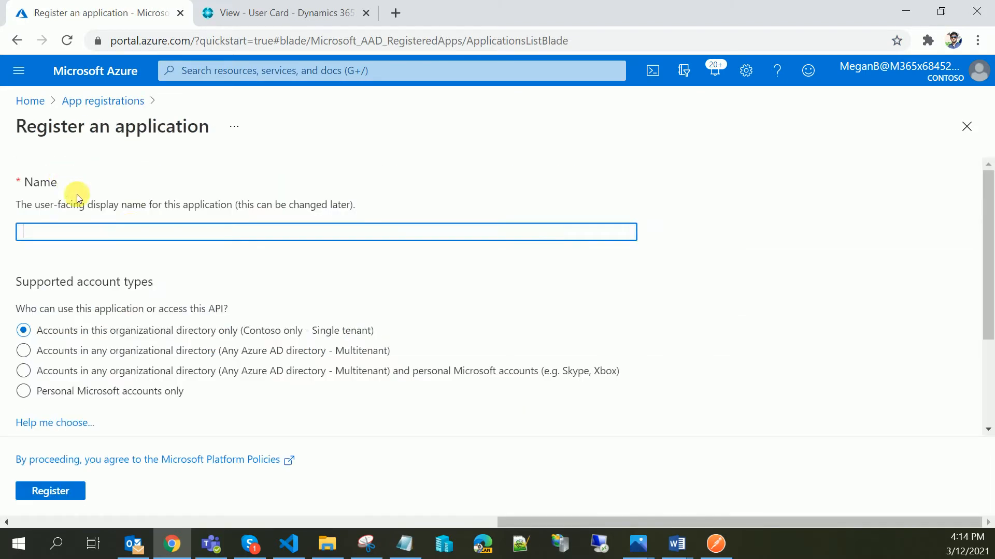
pyautogui.click(145, 236)
pyautogui.scroll(-3, 141, 232)
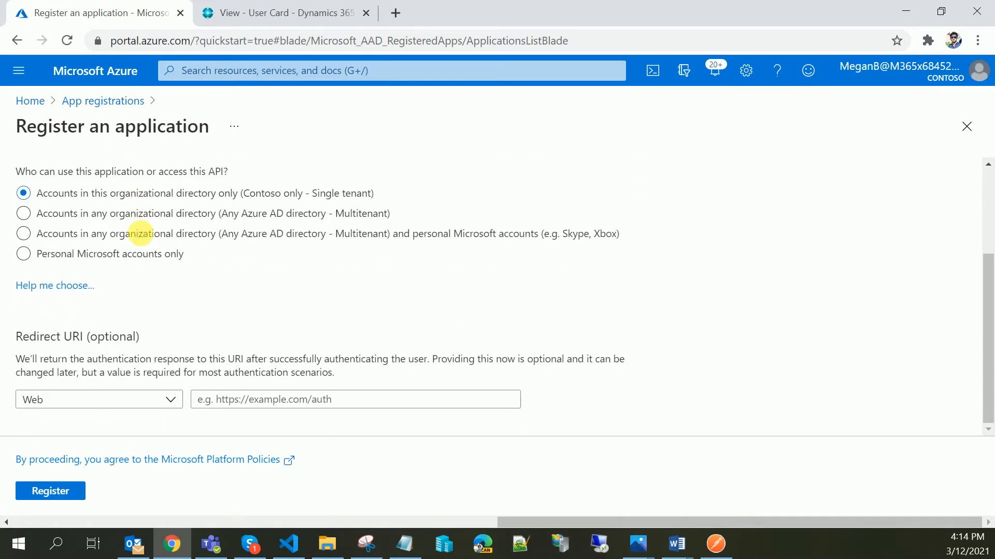
pyautogui.scroll(3, 141, 231)
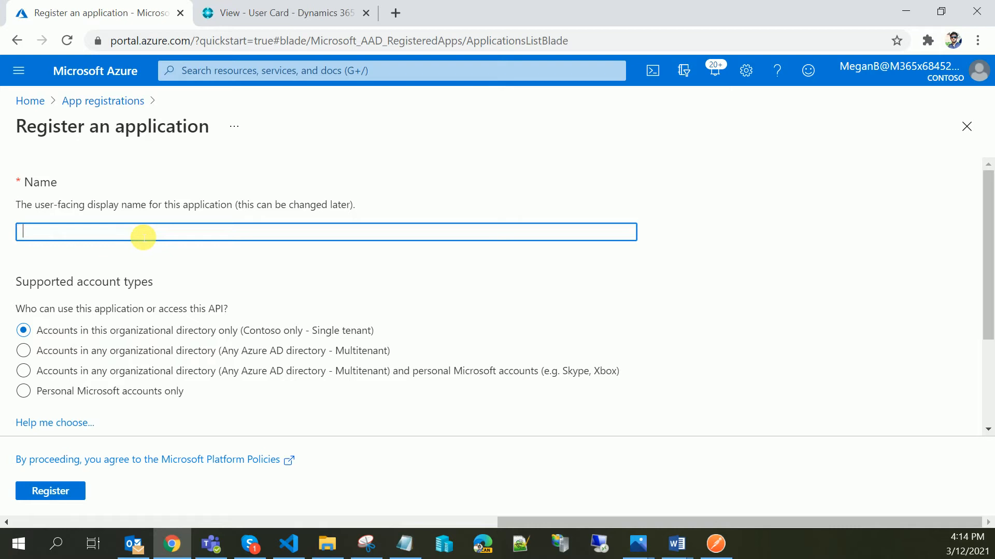
pyautogui.write('Business-Central')
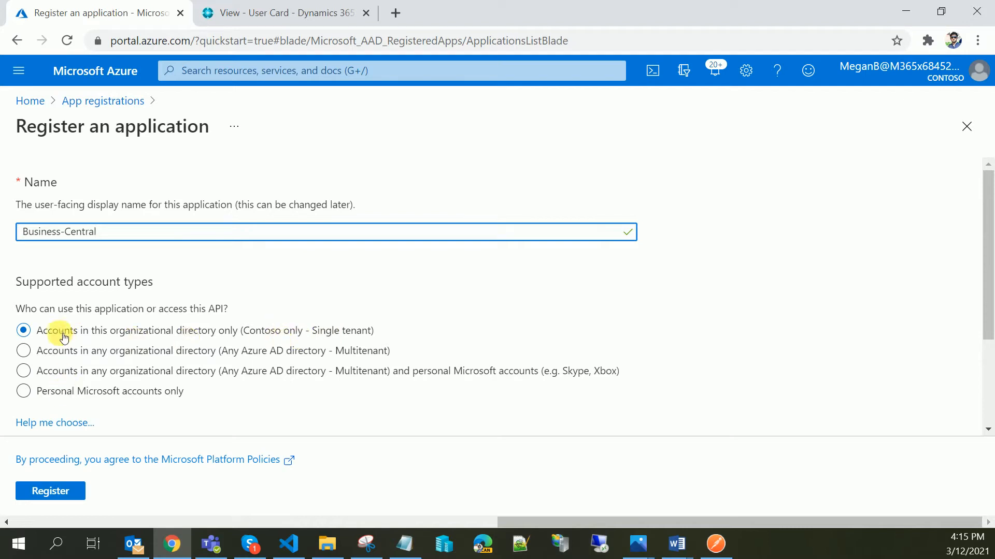
pyautogui.scroll(-3, 60, 342)
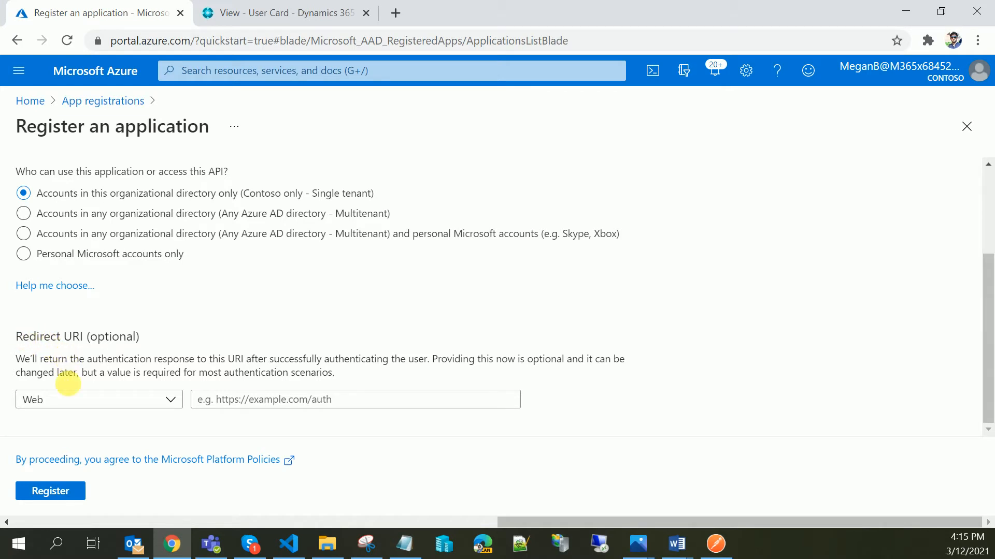
pyautogui.click(80, 403)
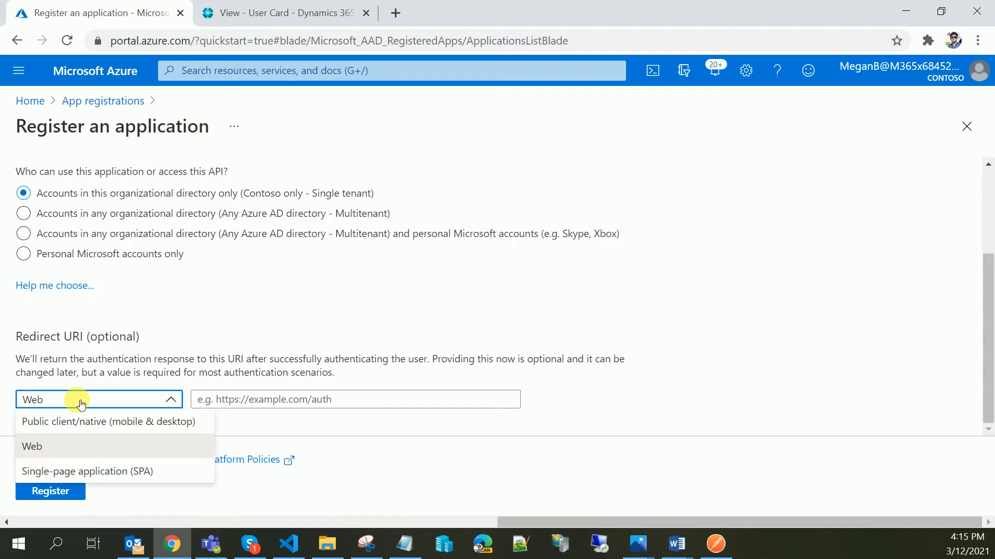
pyautogui.click(80, 402)
pyautogui.click(261, 404)
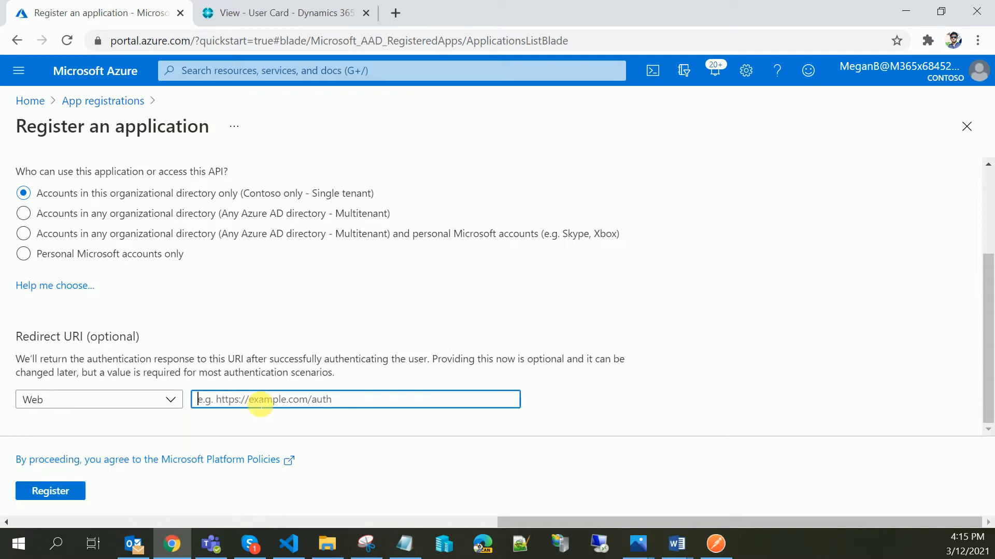
pyautogui.click(228, 12)
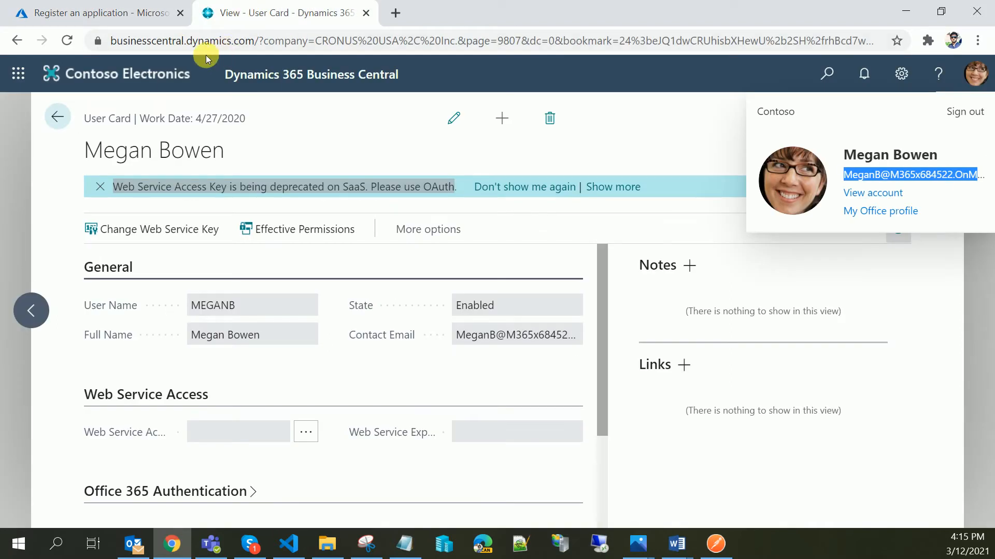
pyautogui.moveTo(259, 41); pyautogui.dragTo(69, 46)
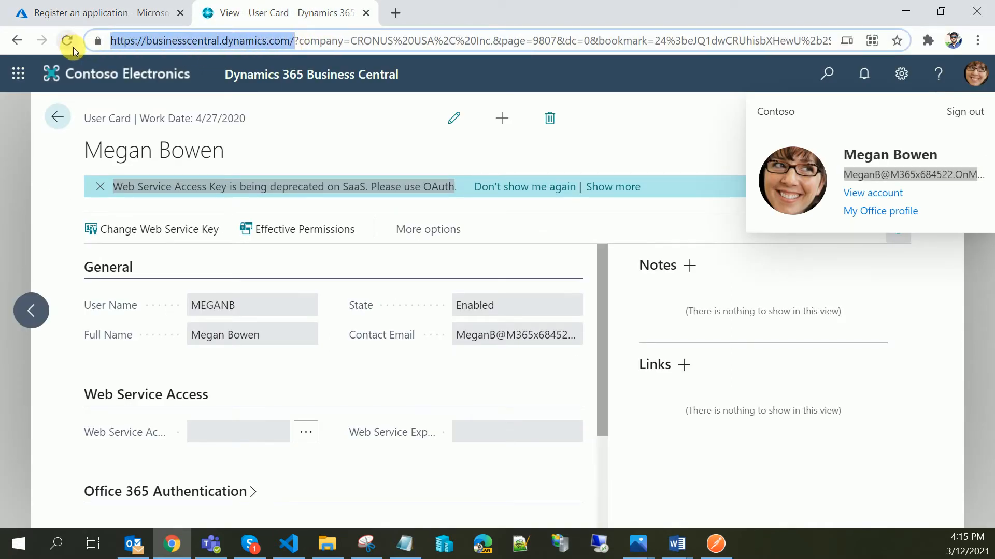
pyautogui.hotkey('ctrl', 'c')
pyautogui.click(134, 10)
pyautogui.hotkey('ctrl', 'v')
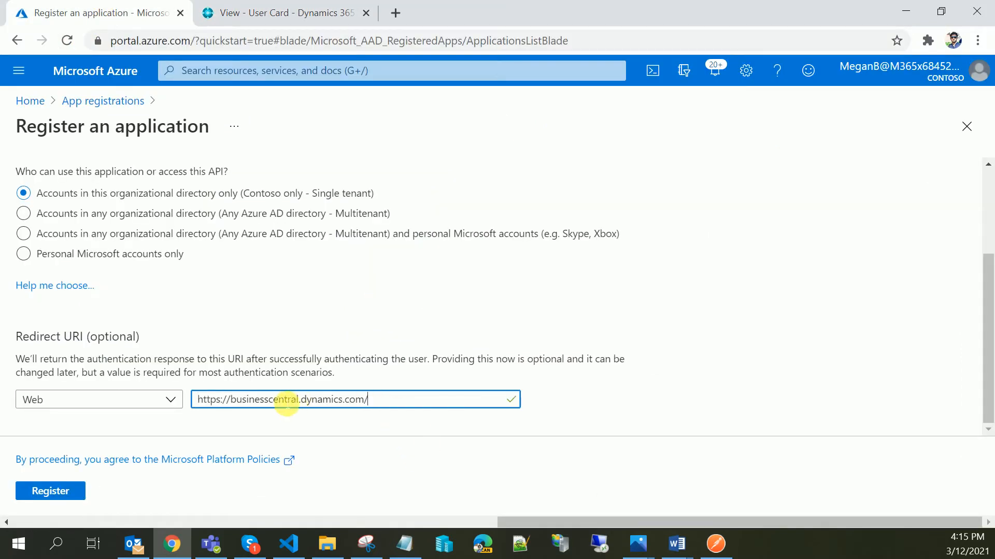
pyautogui.click(54, 491)
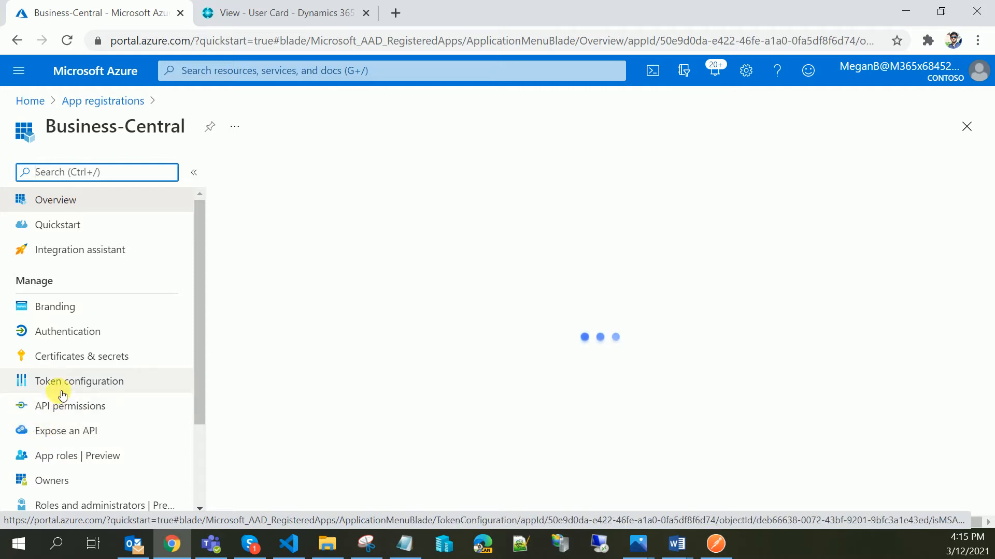
# - Start adding an API permission for Dynamics 365 Business Central from the app's API permissions
pyautogui.click(62, 409)
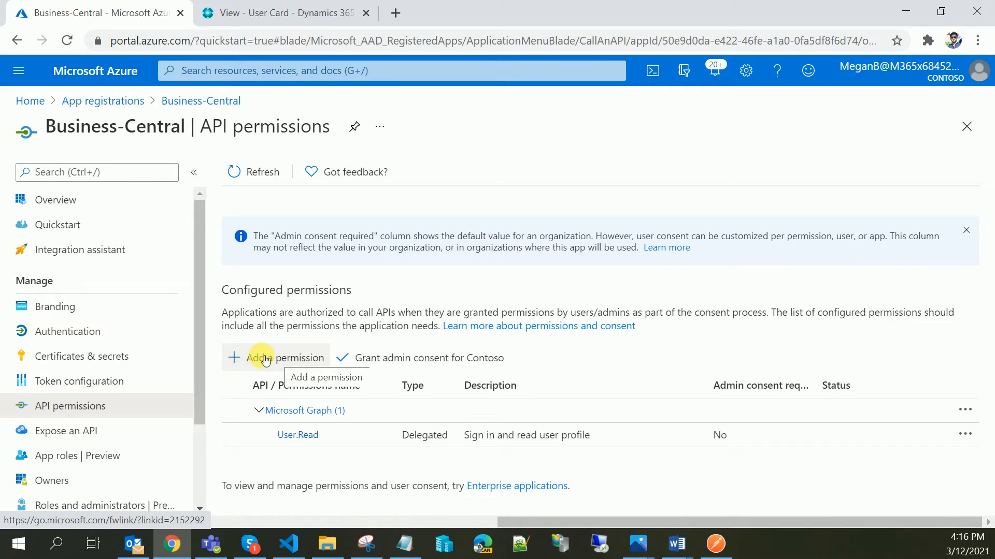
pyautogui.click(265, 360)
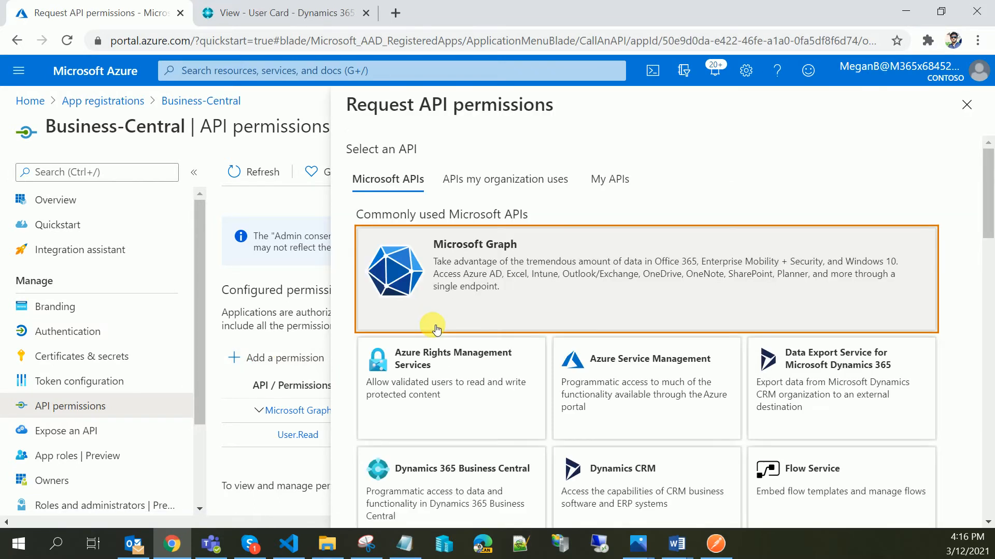
pyautogui.scroll(-5, 437, 329)
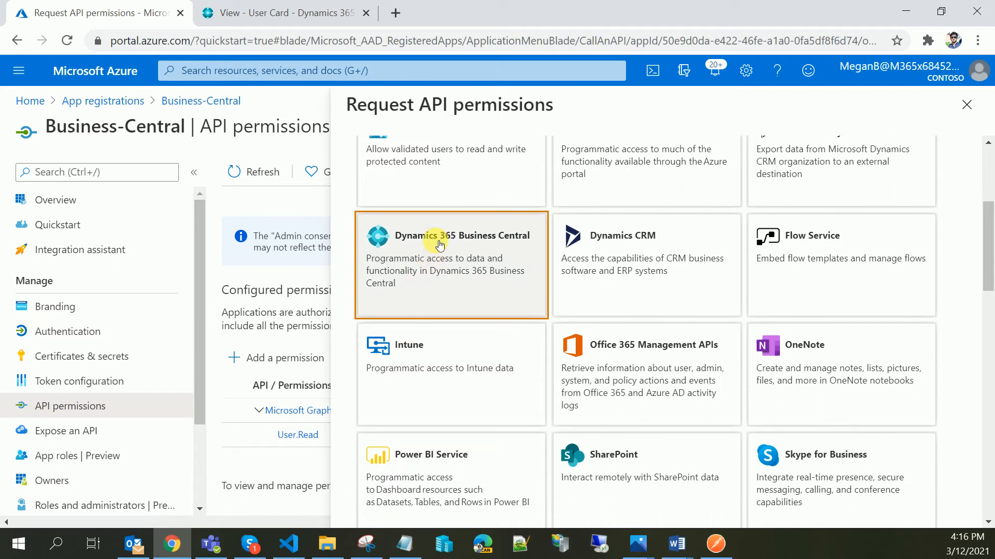
pyautogui.click(439, 244)
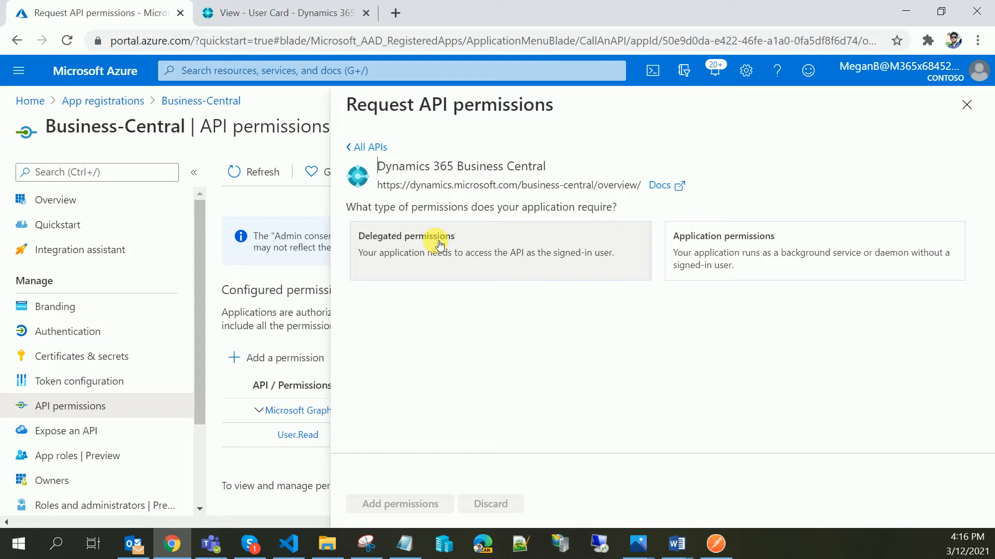
pyautogui.click(978, 71)
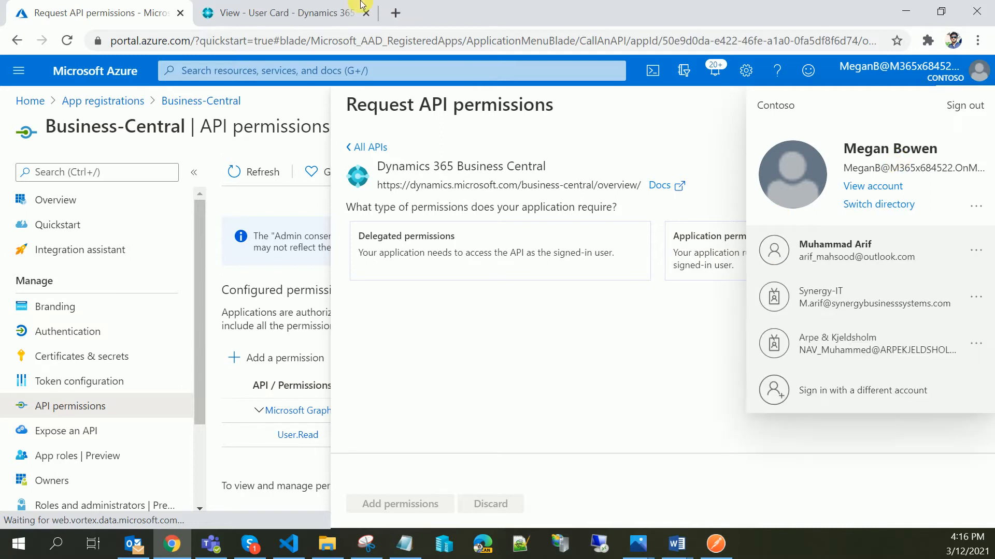
pyautogui.click(318, 11)
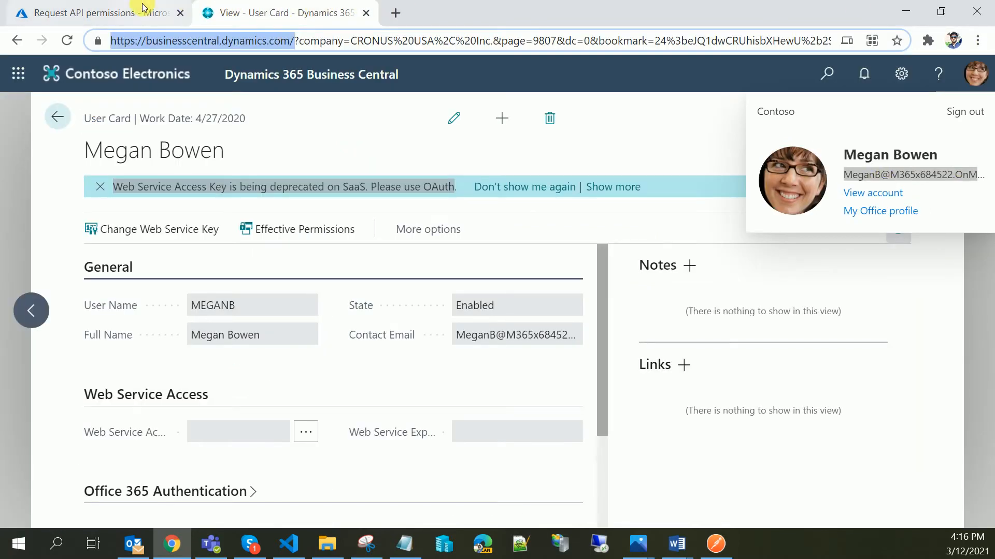
pyautogui.click(98, 13)
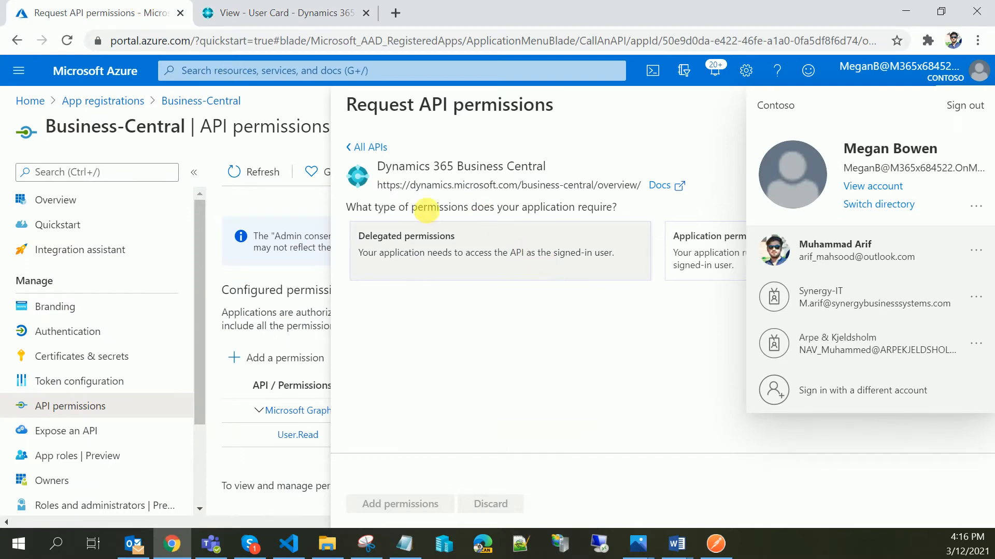
# - Select the delegated permissions user_impersonation, Financials.ReadWrite.All and SmartListDesigner.ReadWrite.All
pyautogui.click(441, 247)
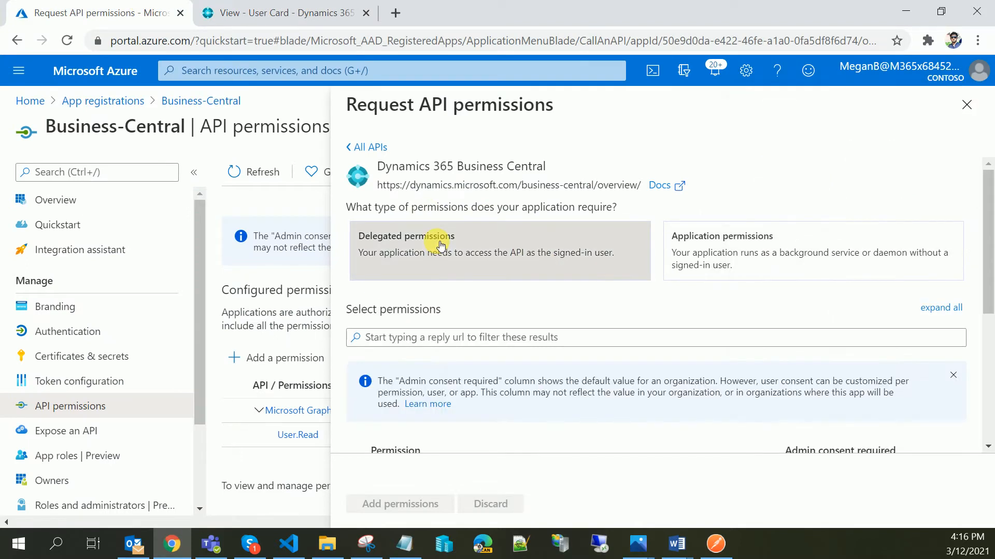
pyautogui.scroll(-5, 481, 277)
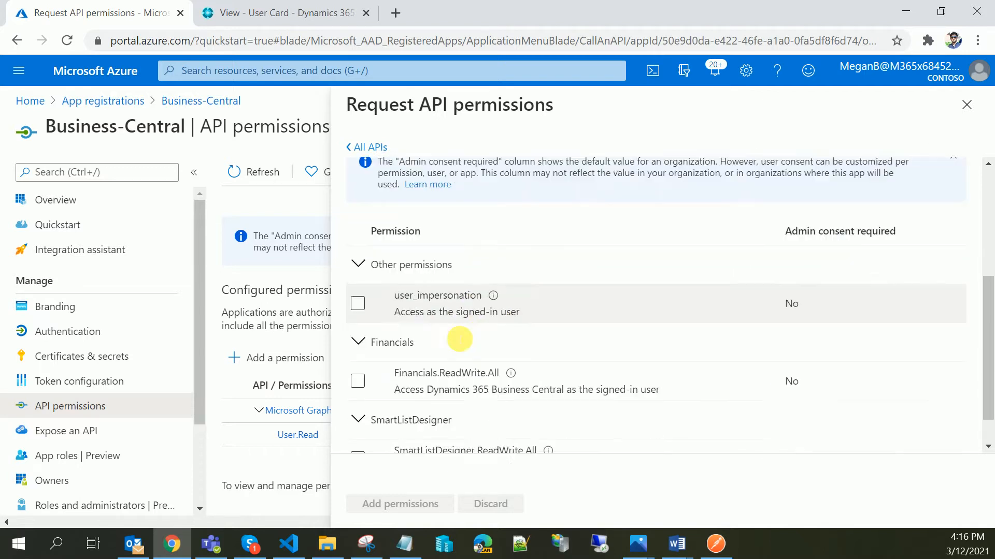
pyautogui.click(358, 263)
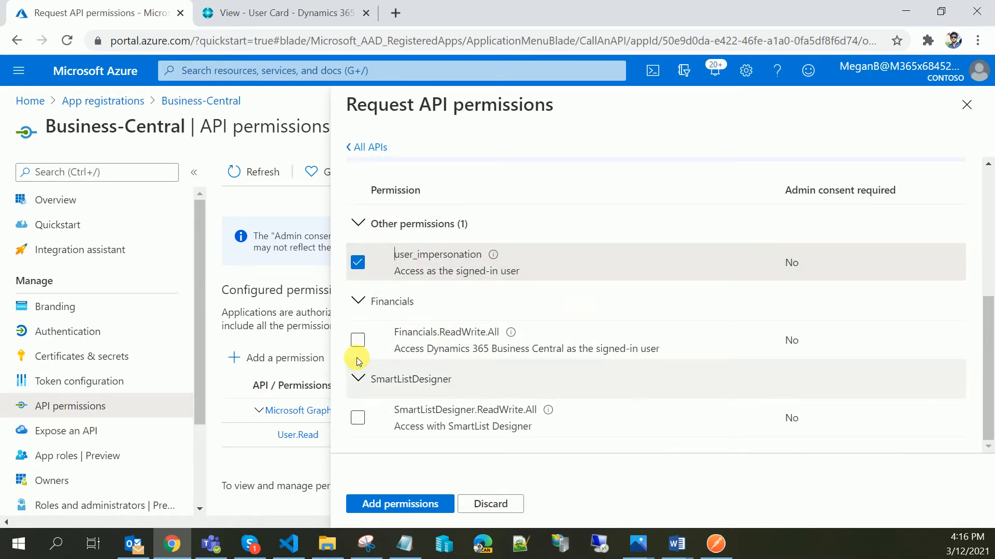
pyautogui.click(358, 339)
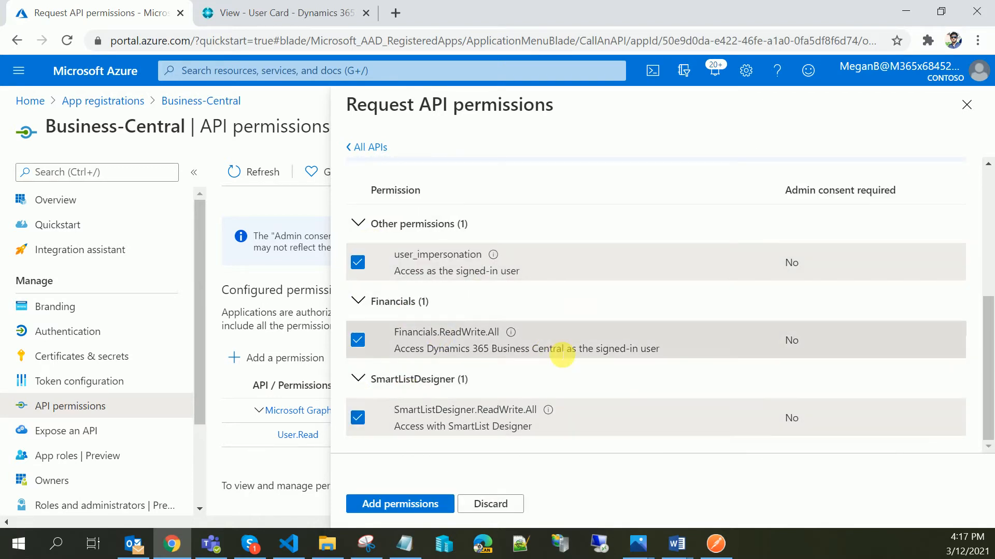
# - Also select the application permissions app_access and Automation.ReadWrite.All, then add the permissions
pyautogui.scroll(5, 564, 345)
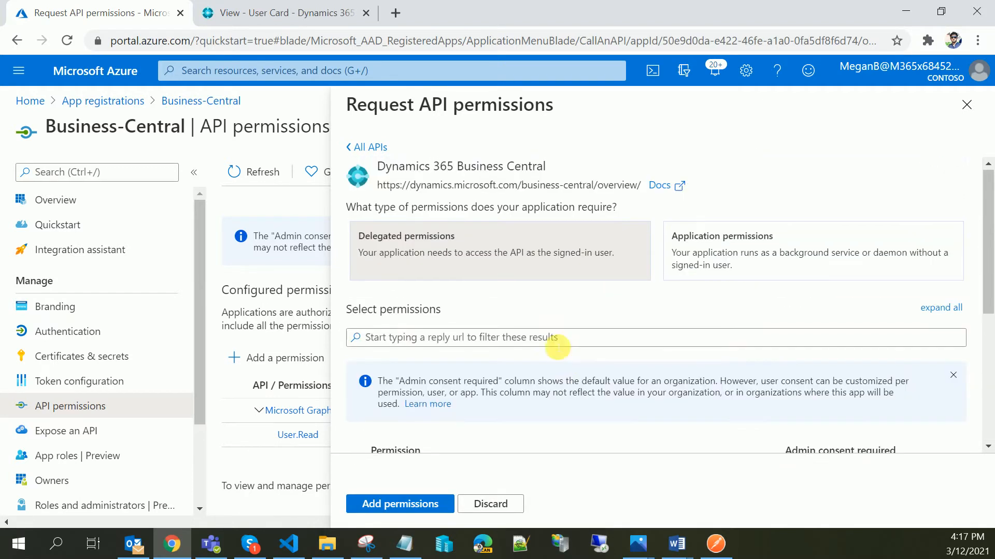
pyautogui.click(774, 251)
pyautogui.scroll(-2, 548, 355)
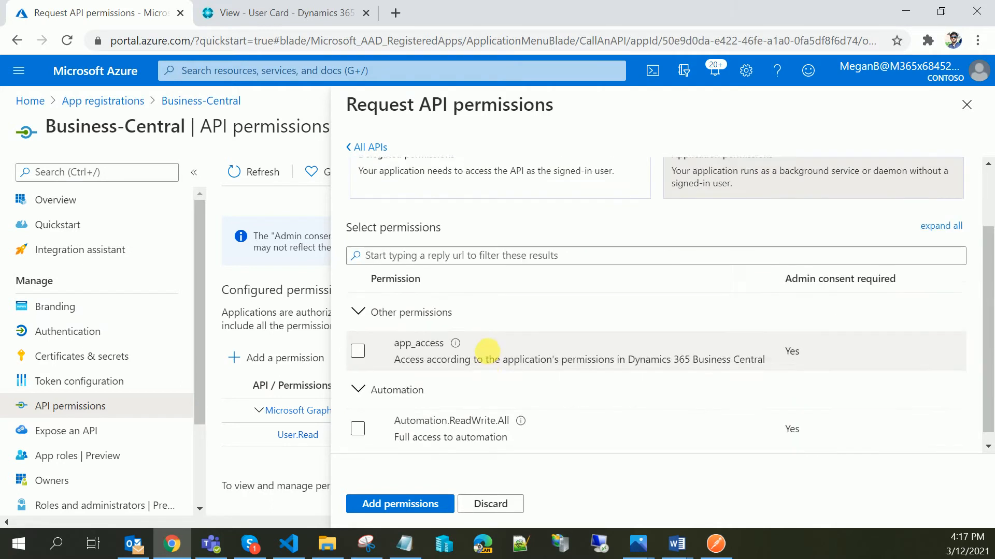
pyautogui.click(357, 341)
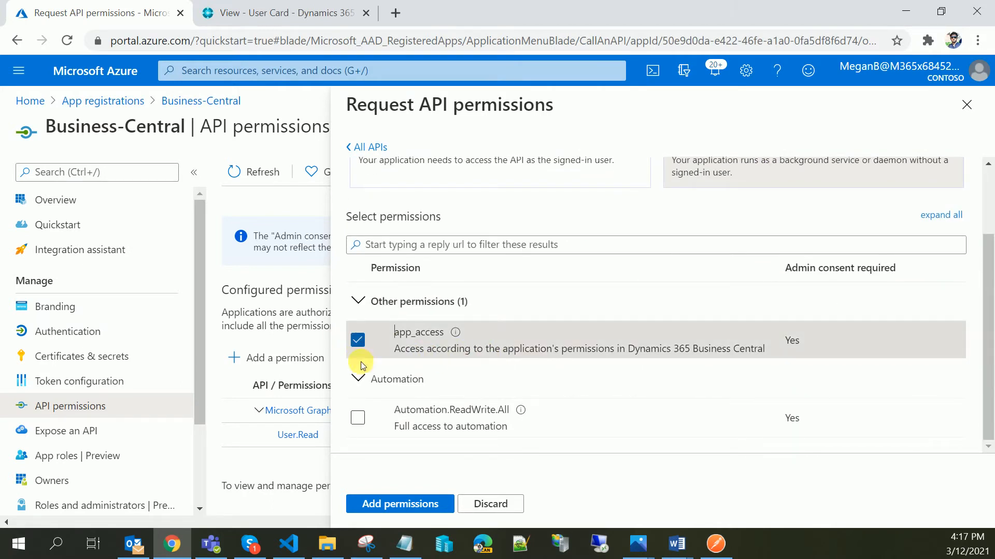
pyautogui.click(359, 422)
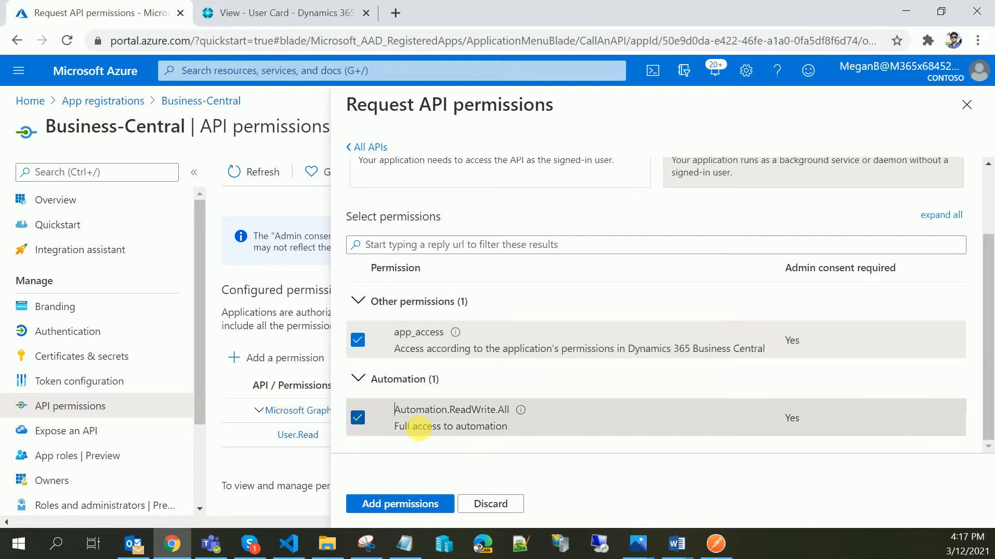
pyautogui.click(399, 505)
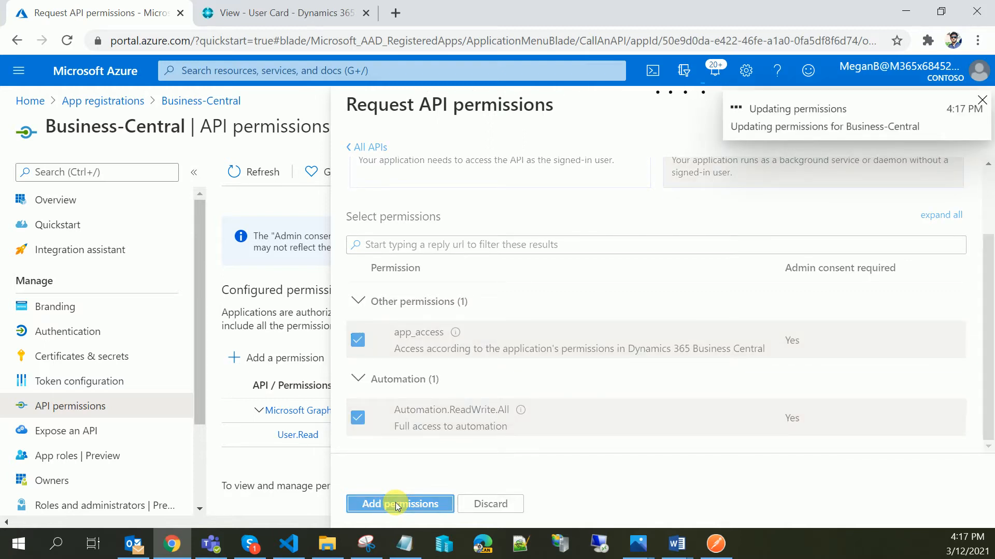
# - Open the app's Certificates & secrets page and go to the client secrets section
pyautogui.scroll(-4, 393, 306)
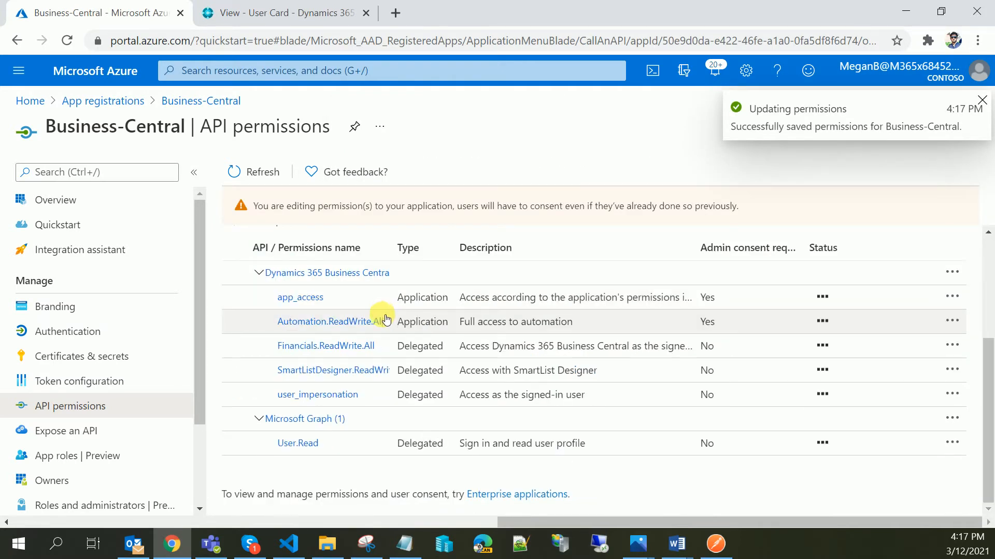
pyautogui.click(64, 359)
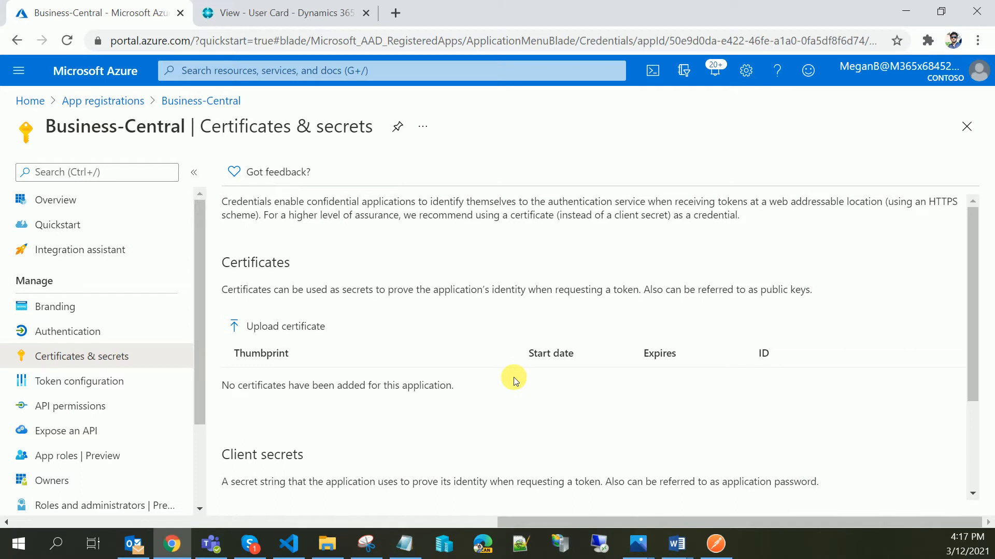
pyautogui.scroll(-3, 514, 378)
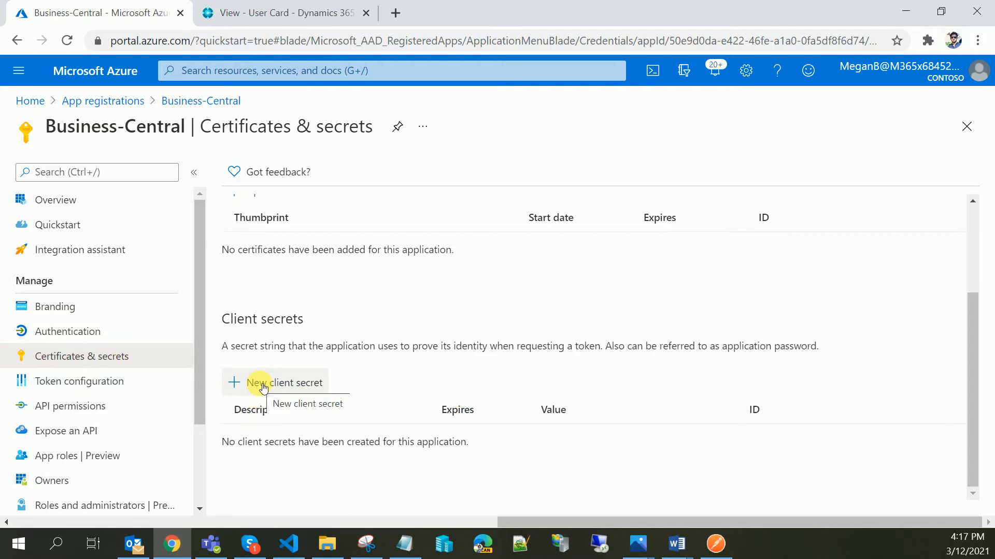
# - Add a new client secret with the description WSKeys that never expires
pyautogui.click(292, 383)
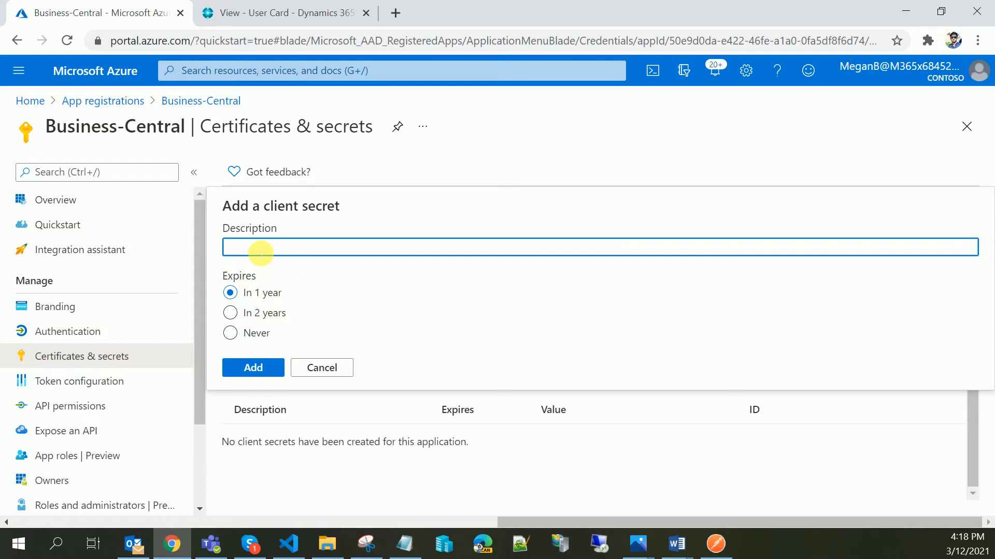
pyautogui.write('WSKeys')
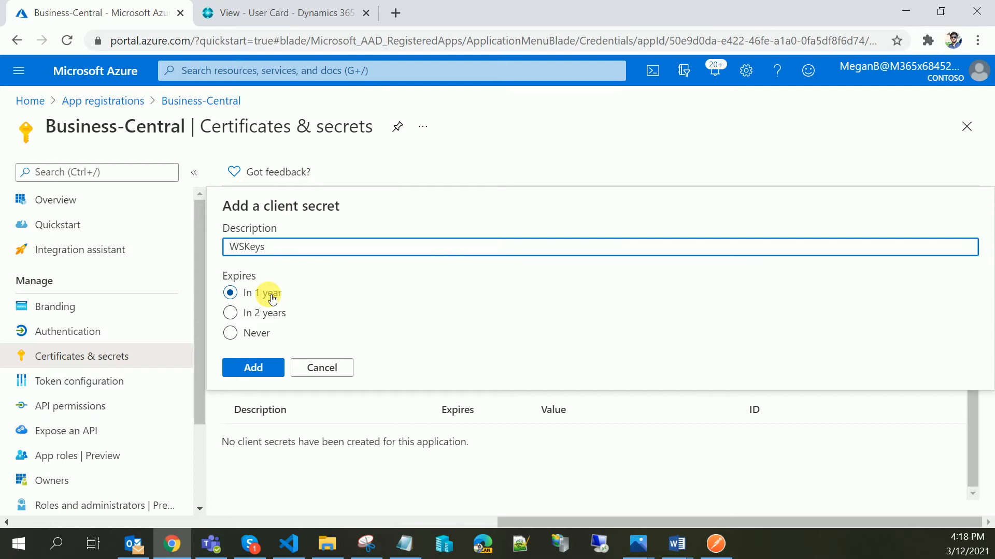
pyautogui.click(253, 340)
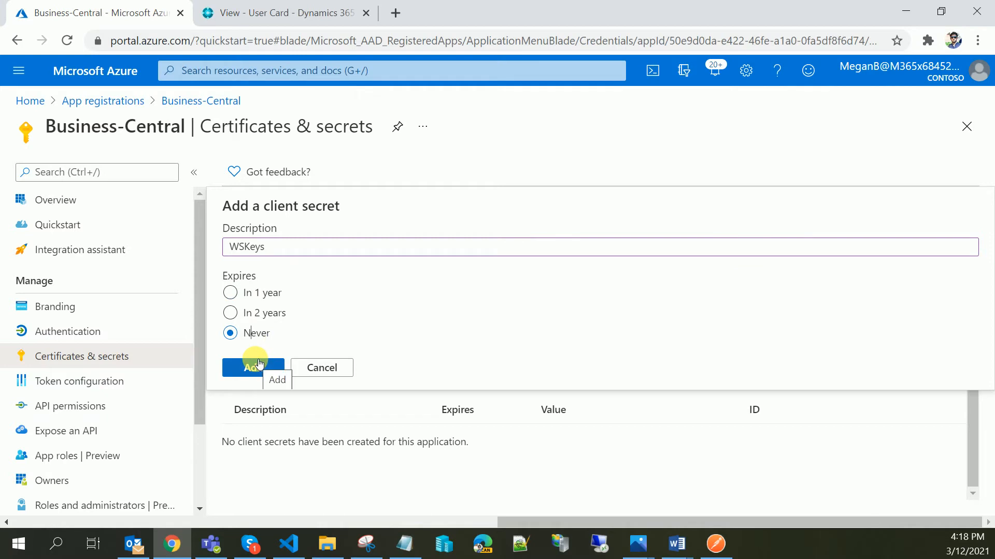
pyautogui.click(253, 367)
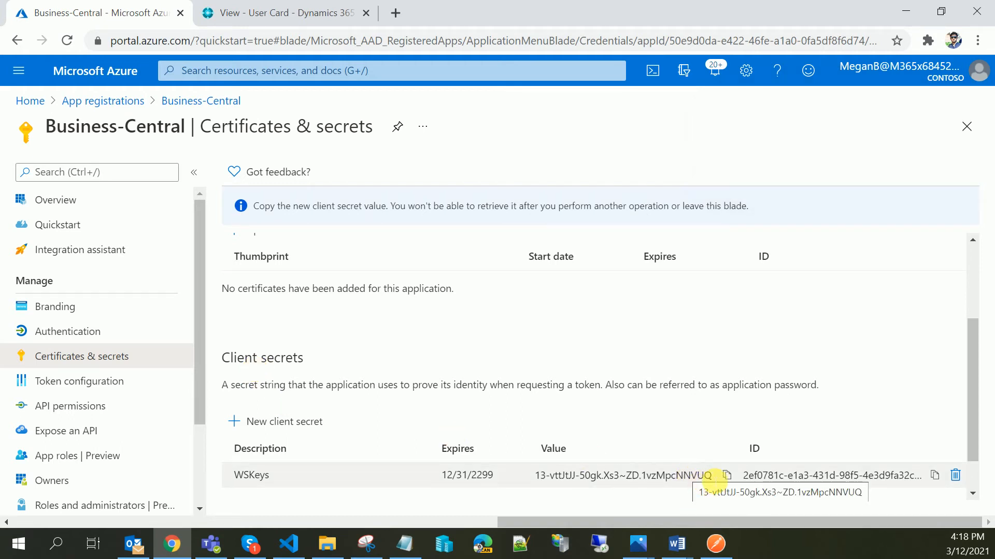
# - Copy the new WSKeys client secret value
pyautogui.moveTo(716, 477); pyautogui.dragTo(665, 479)
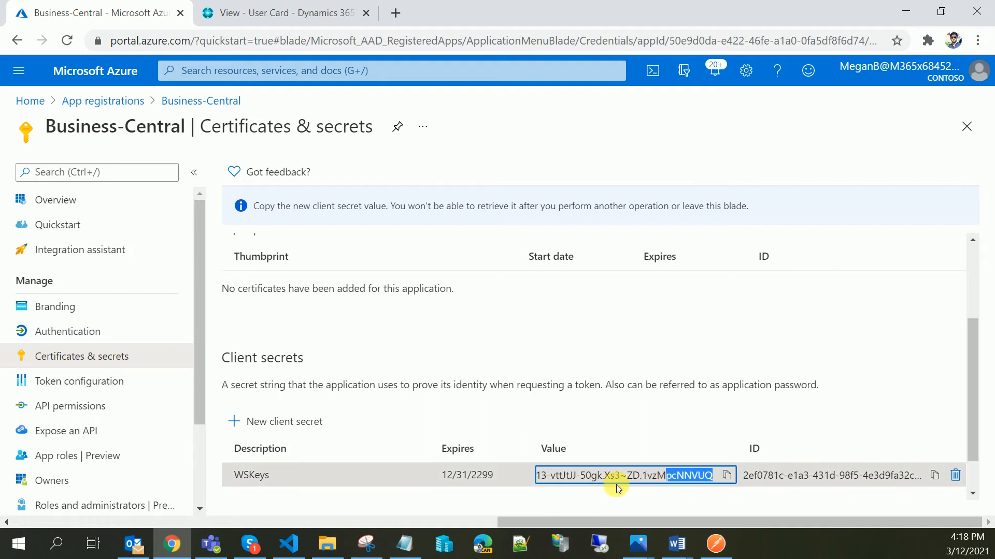
pyautogui.click(727, 476)
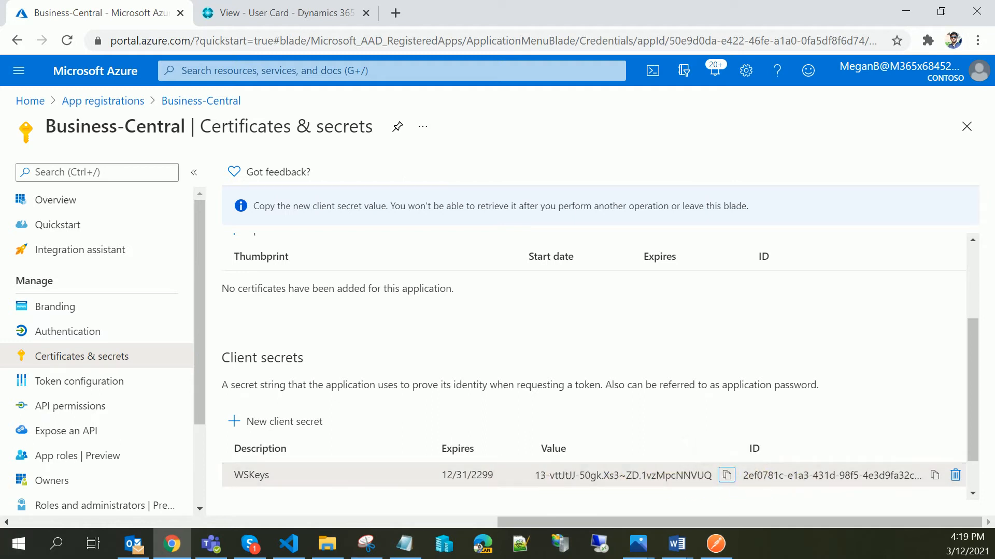
pyautogui.click(404, 544)
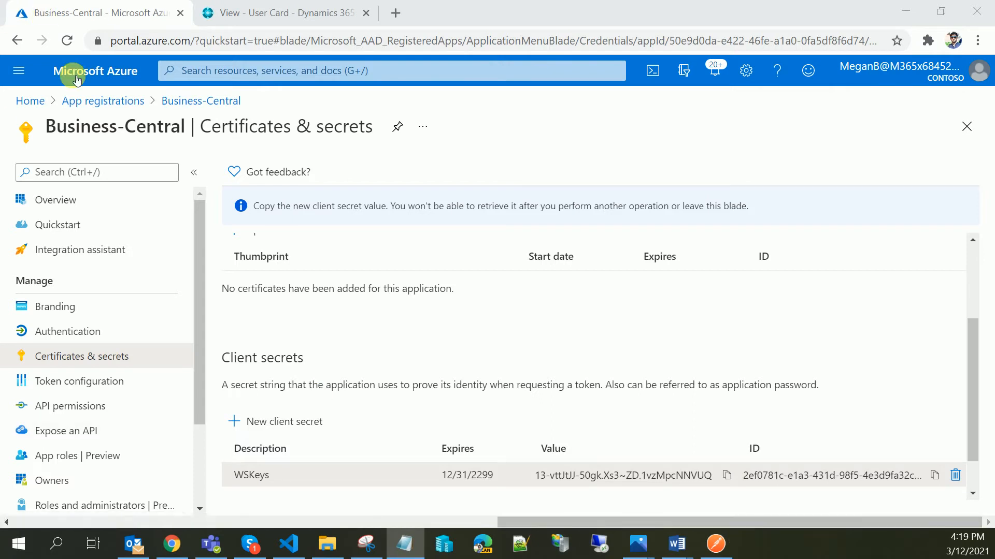
# - Go back to App registrations, list all applications and select the Business-Central application (client) ID
pyautogui.click(122, 101)
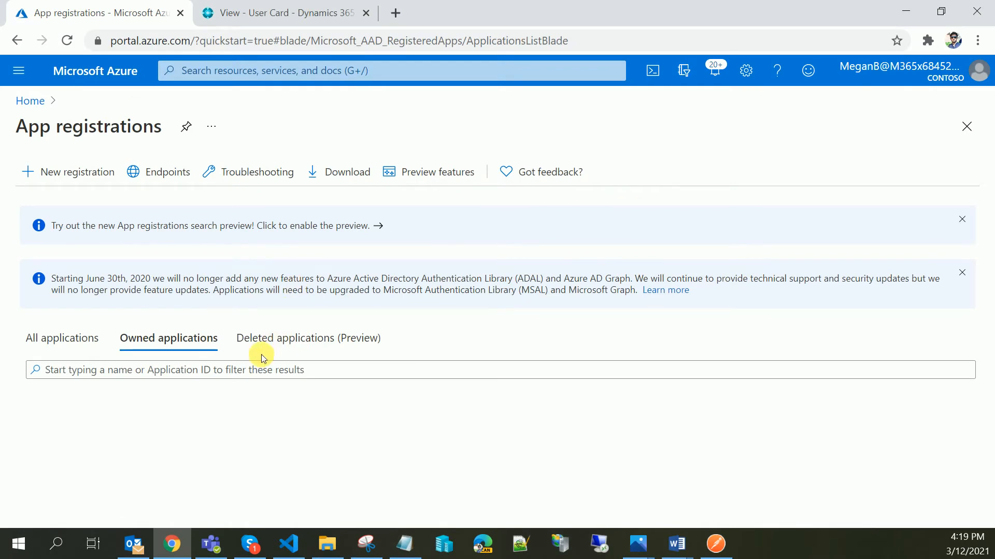
pyautogui.click(61, 337)
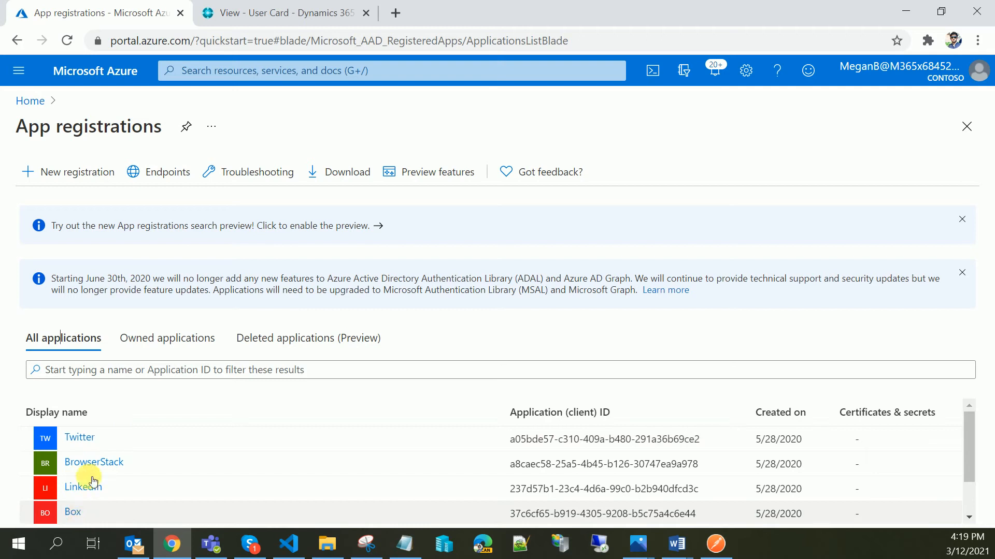
pyautogui.scroll(-1, 91, 472)
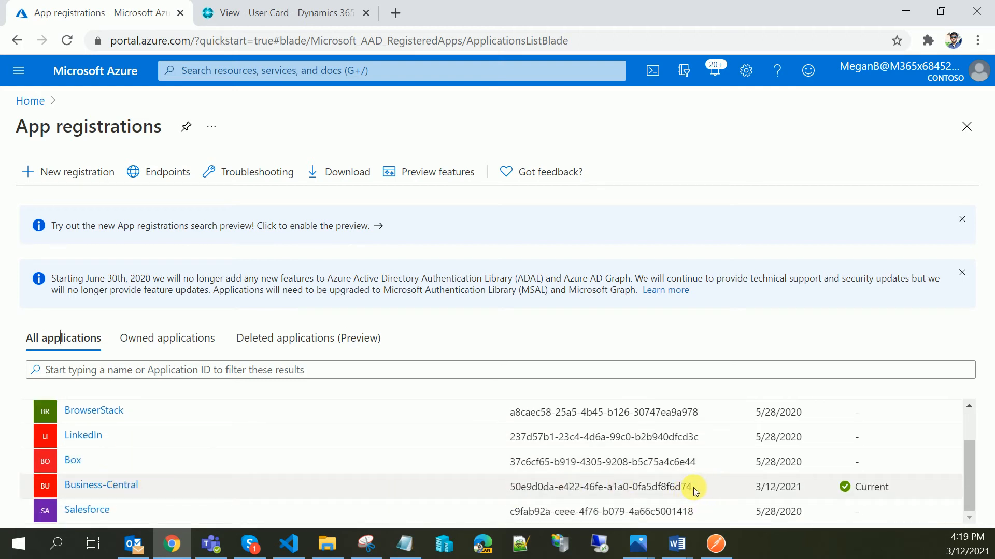
pyautogui.moveTo(695, 491); pyautogui.dragTo(517, 489)
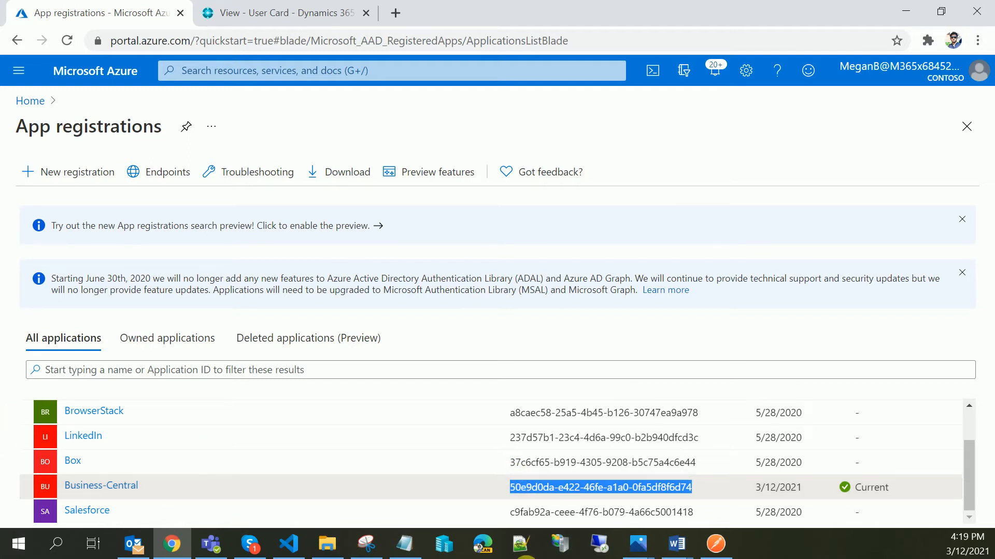
pyautogui.hotkey('alt', 'Tab')
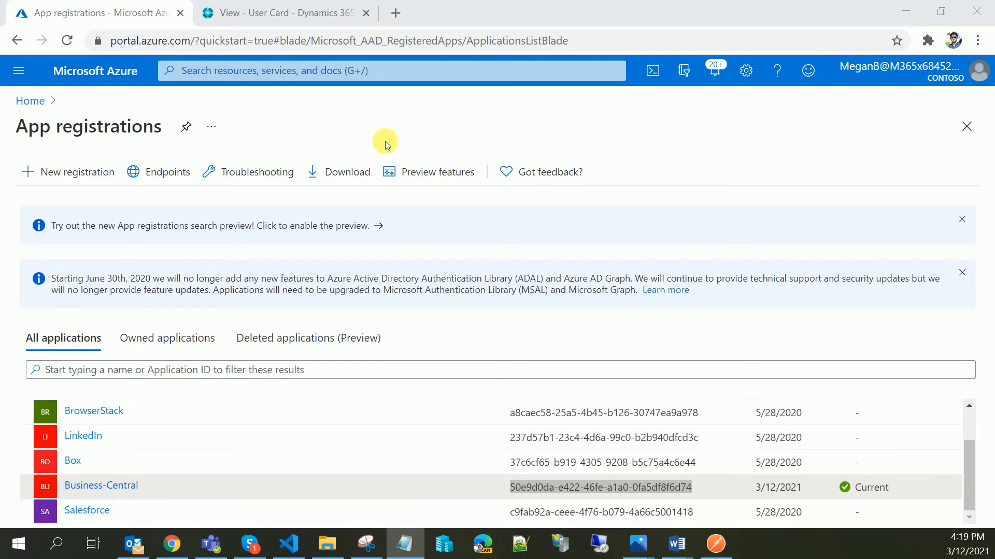
# - Create a new Postman request named BCWS and save it to the USIS collection
pyautogui.click(716, 544)
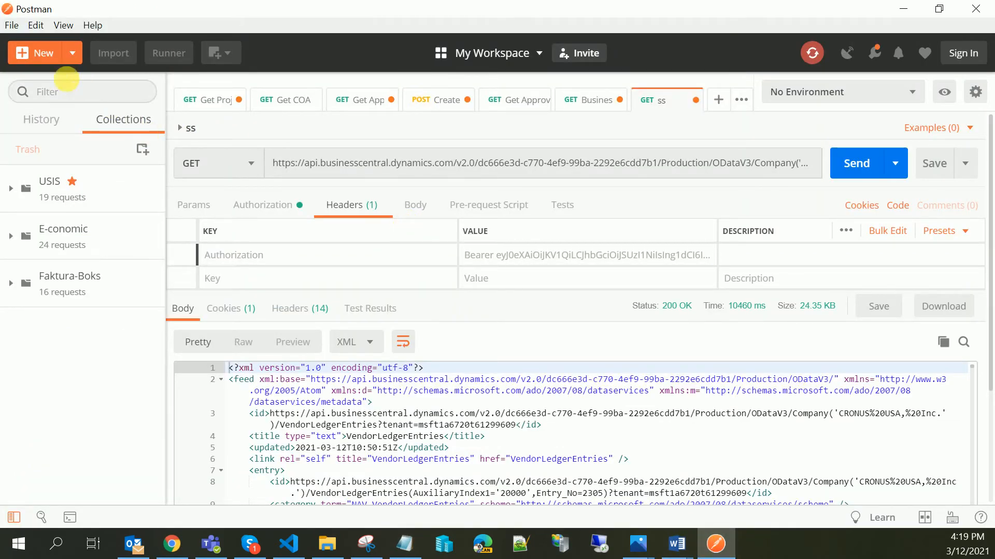
pyautogui.click(37, 53)
pyautogui.click(199, 175)
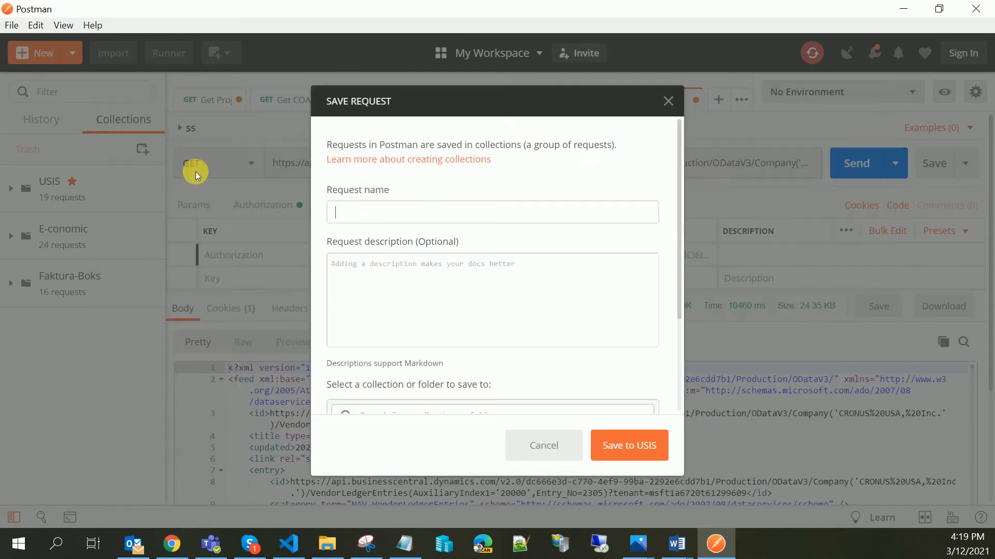
pyautogui.click(421, 218)
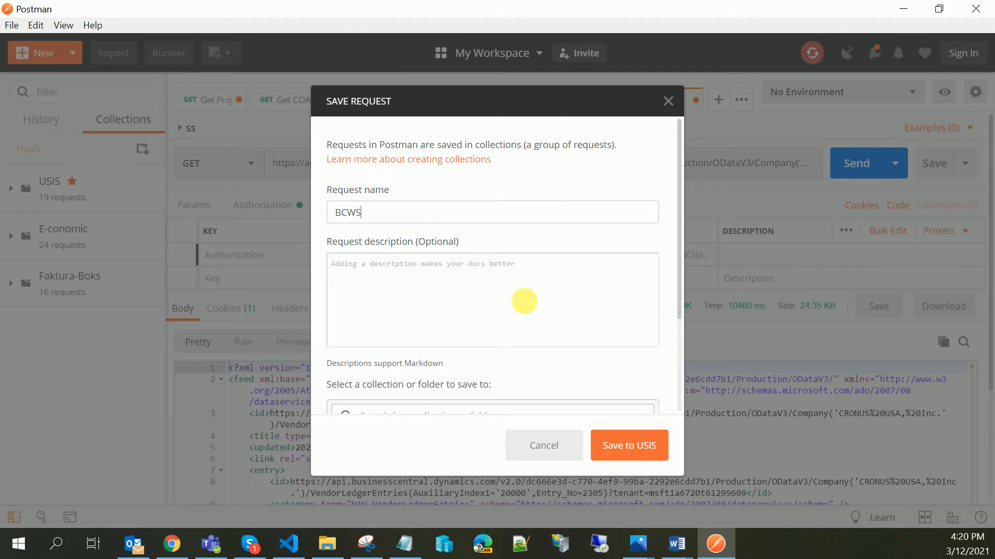
pyautogui.scroll(-5, 560, 393)
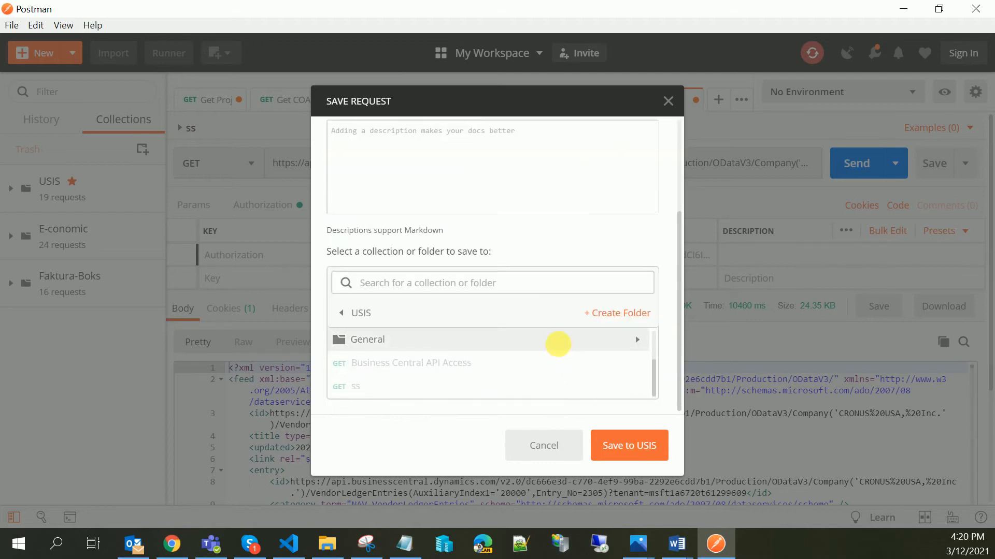
pyautogui.click(559, 349)
pyautogui.click(636, 451)
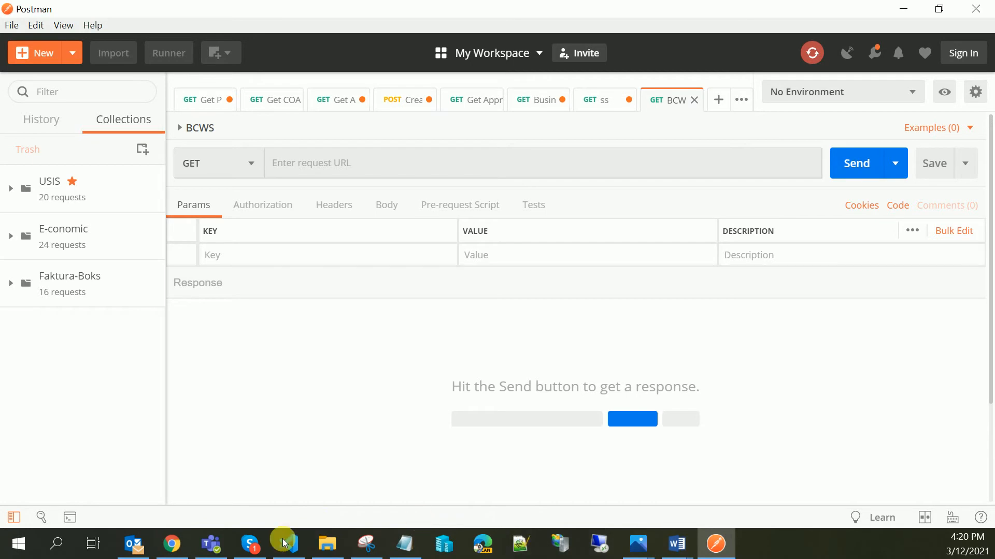
# - In Business Central, search for and open the Web Services page
pyautogui.click(172, 544)
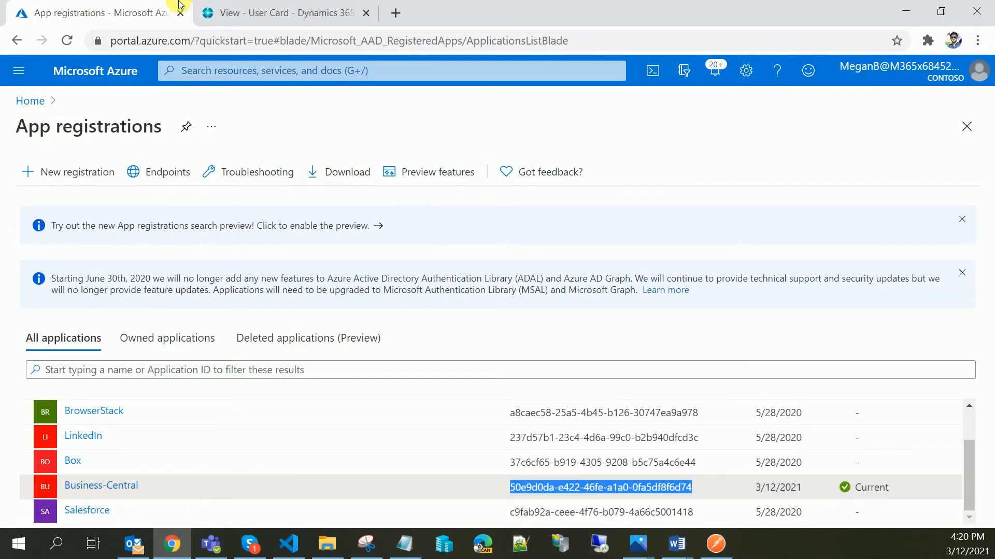
pyautogui.click(262, 11)
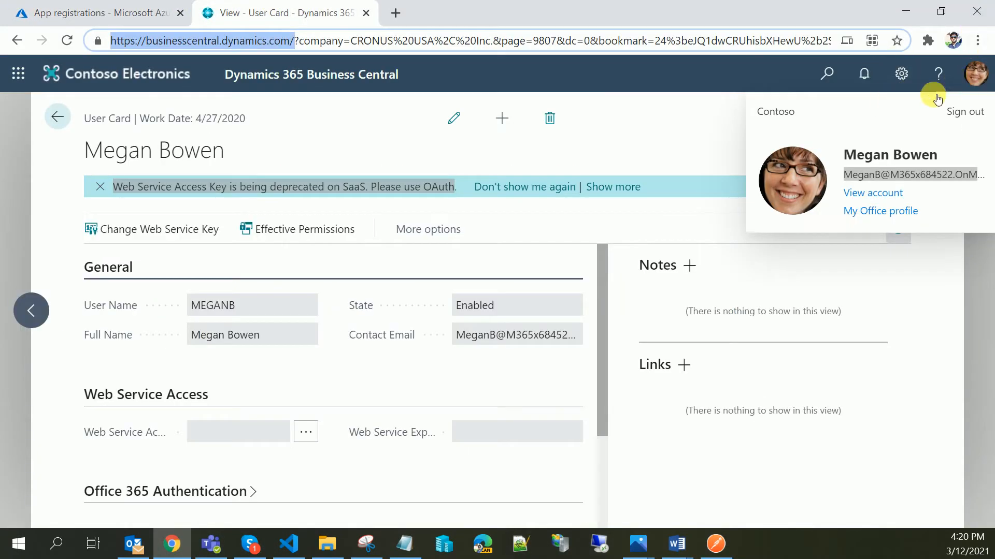
pyautogui.click(829, 73)
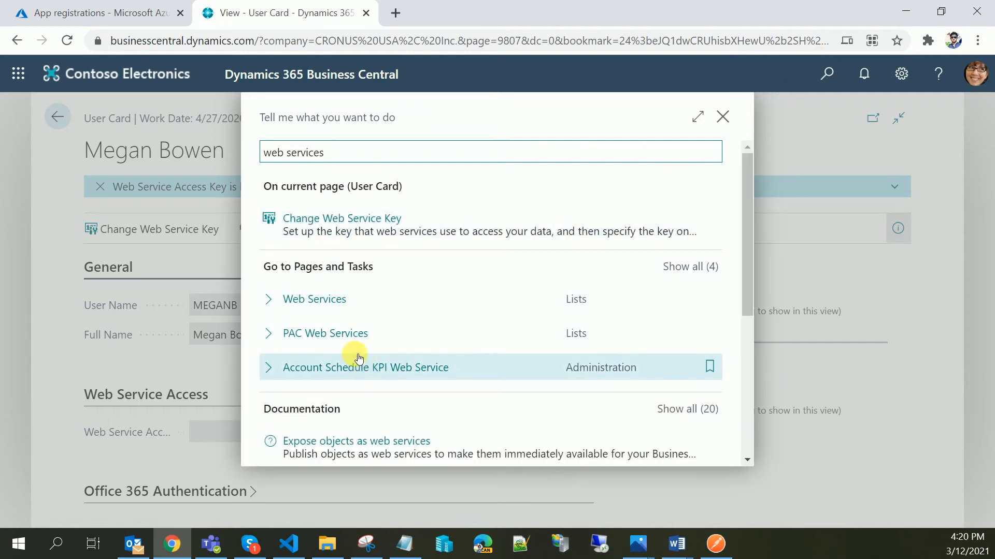
pyautogui.click(346, 296)
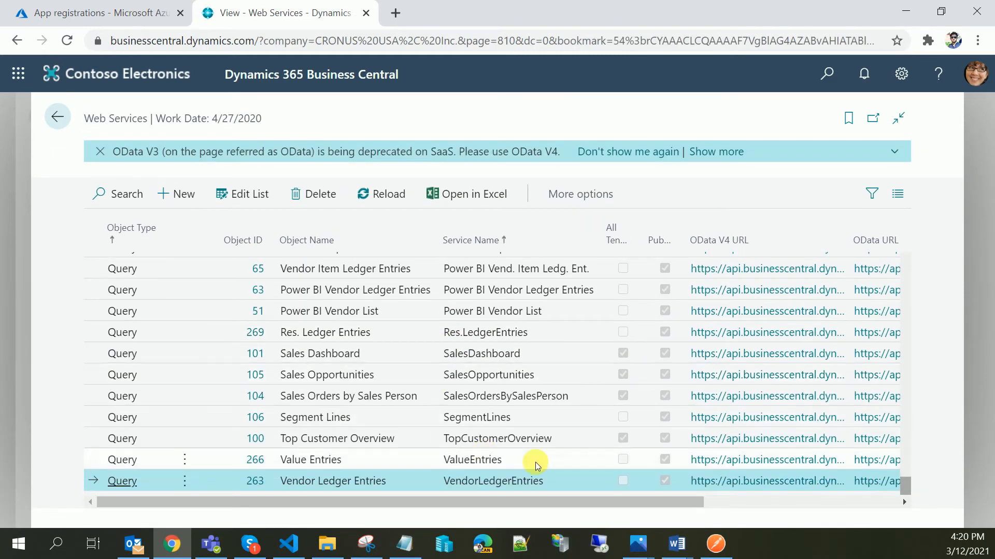
# - Open the OData URL of the Vendor Ledger Entries query and copy it from the address bar
pyautogui.moveTo(629, 501); pyautogui.dragTo(735, 521)
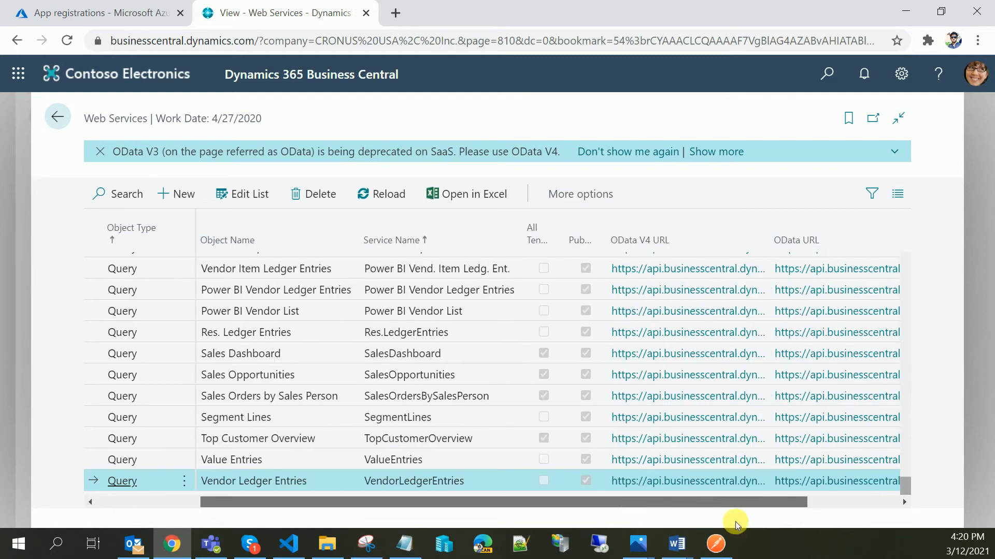
pyautogui.click(845, 480)
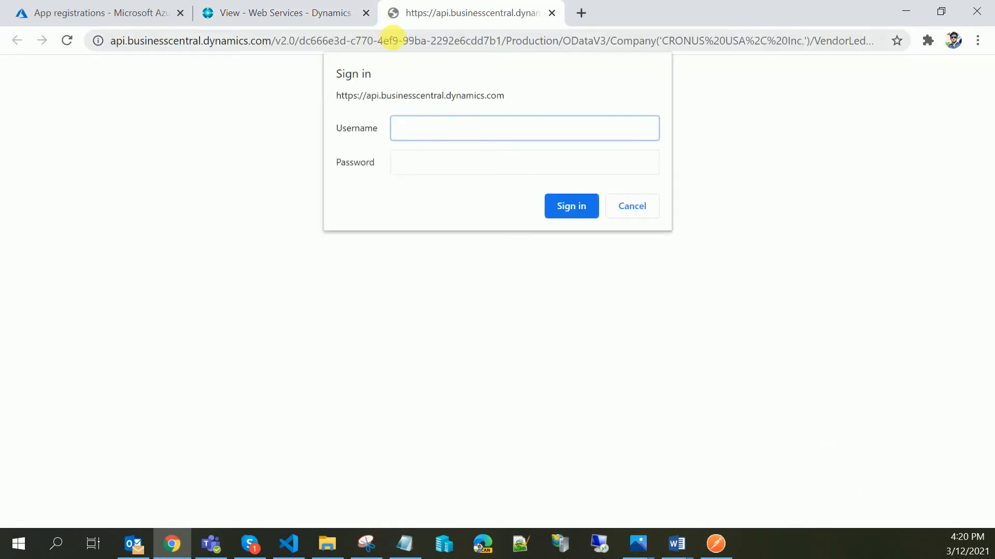
pyautogui.click(401, 44)
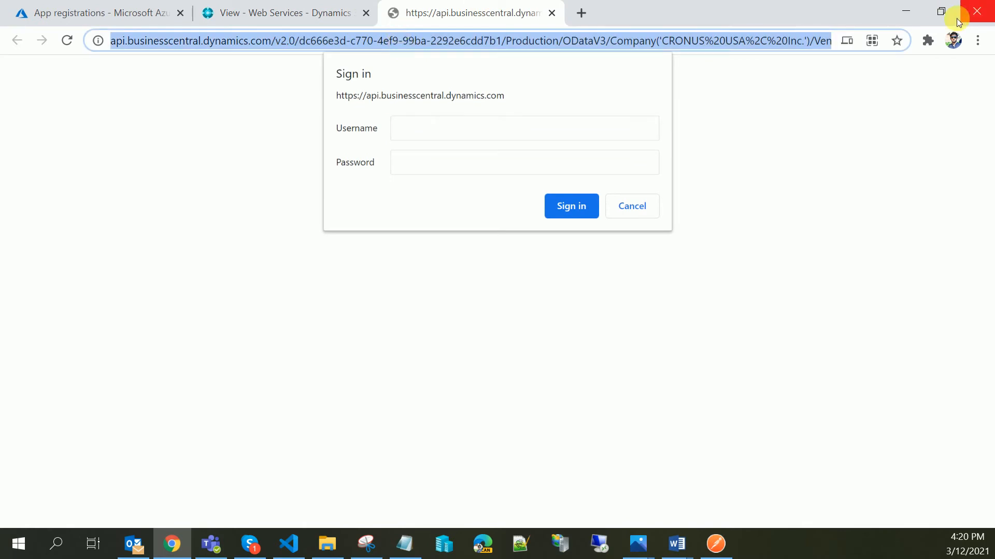
pyautogui.click(892, 9)
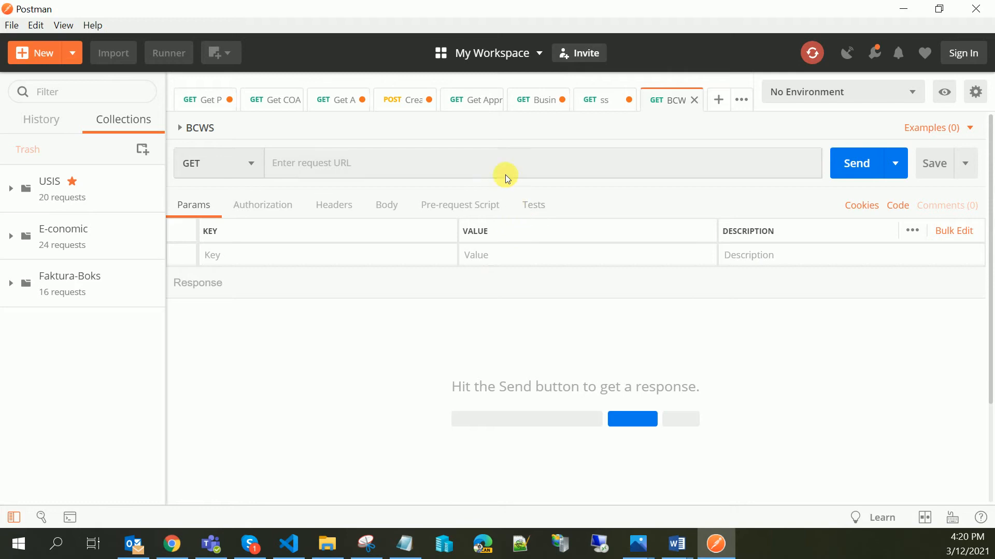
# - Paste the Vendor Ledger Entries OData URL as the BCWS request URL
pyautogui.click(505, 175)
pyautogui.write("https://api.businesscentral.dynamics.com/v2.0/dc666e3d-c770-4ef9-99ba-2292e6cdd7b1/Production/ODataV3/Company('CRONUS%20USA%2C%20Inc.')/VendorLedgerEntries")
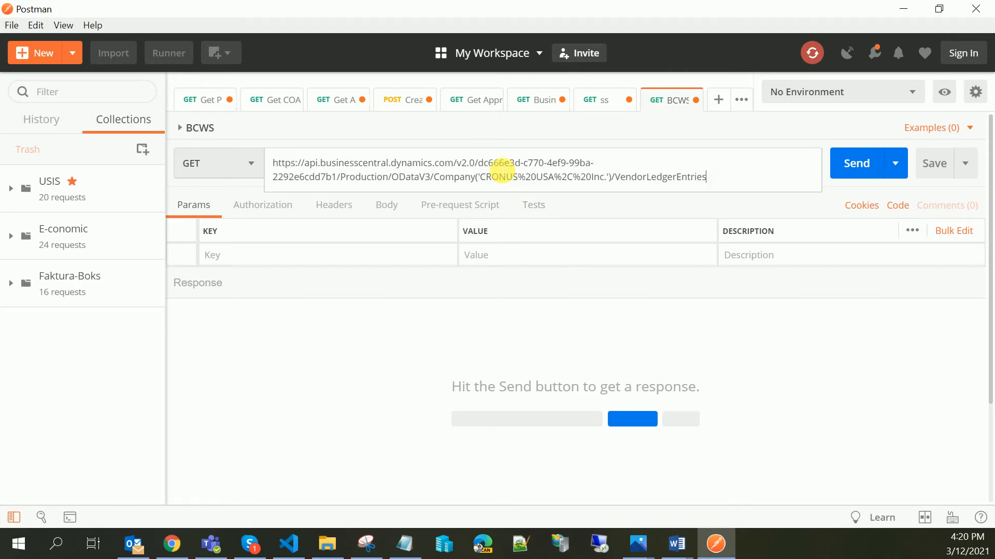
pyautogui.click(414, 374)
# - Set the request's authorization type to OAuth 2.0
pyautogui.click(253, 207)
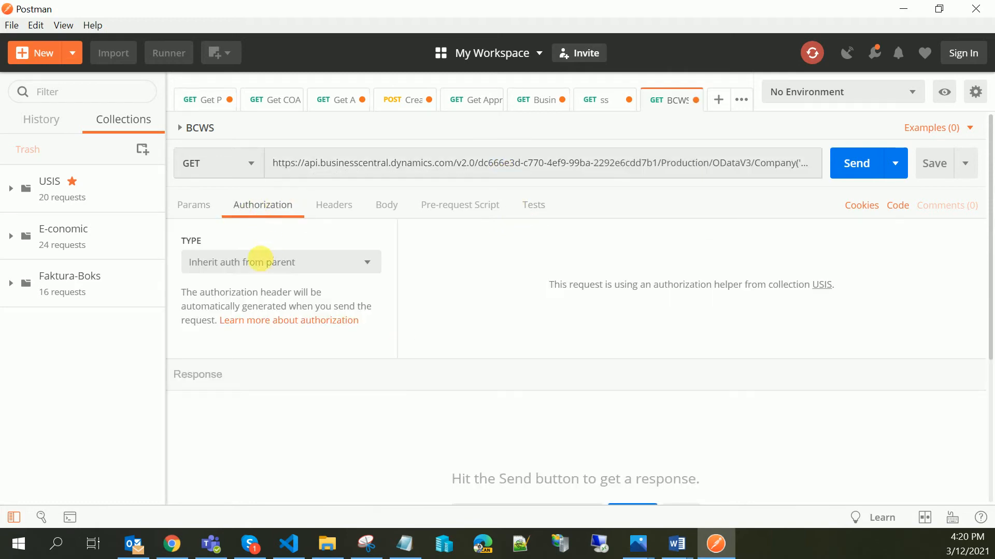
pyautogui.click(260, 258)
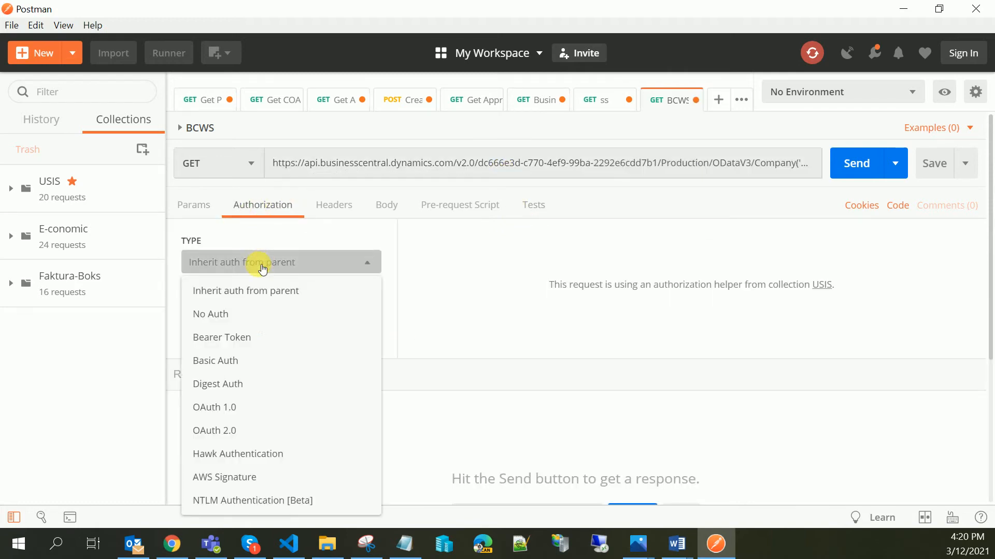
pyautogui.click(234, 434)
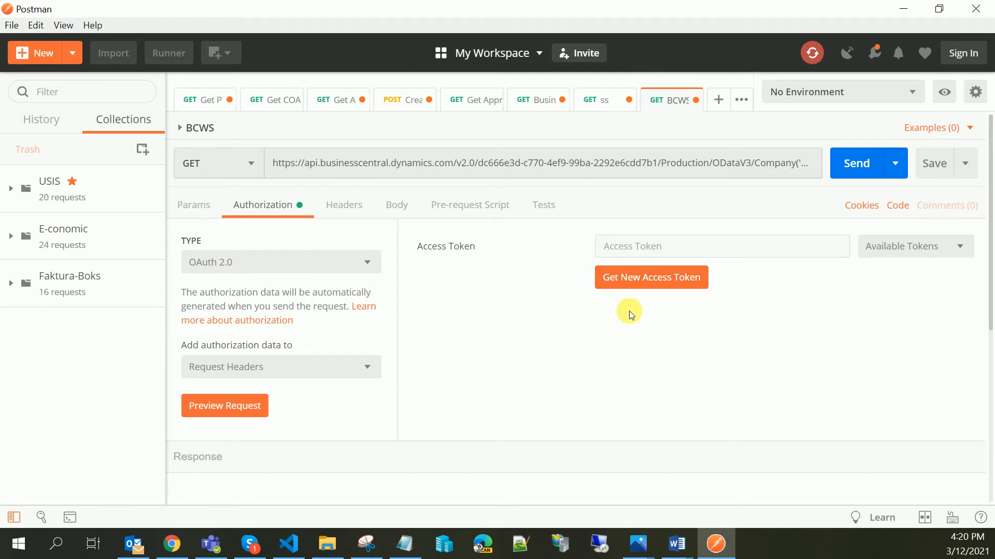
# - Open the Get New Access Token dialog and select the Business Central token name
pyautogui.click(665, 279)
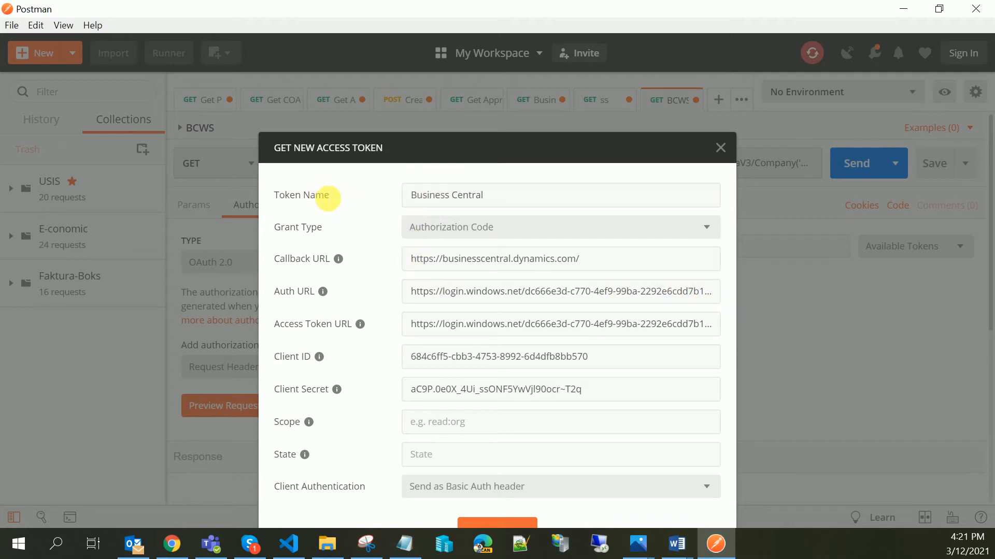
pyautogui.moveTo(316, 197); pyautogui.dragTo(417, 204)
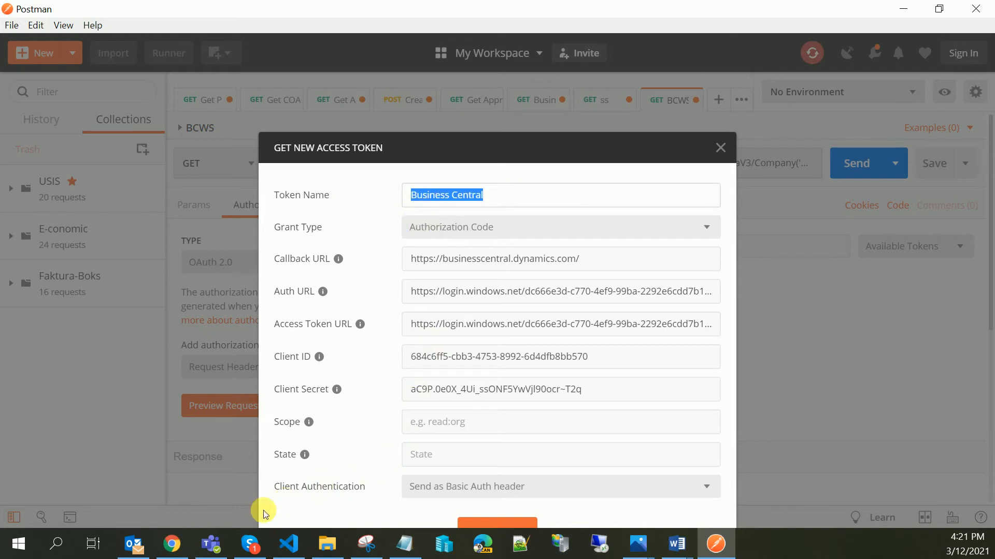
# - Switch back to Azure and open the Business-Central app registration overview
pyautogui.click(171, 544)
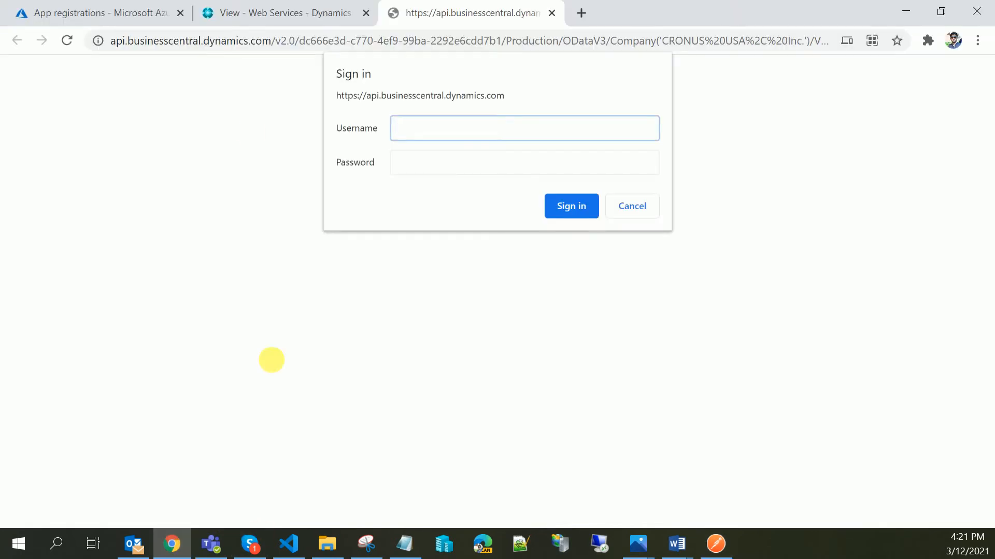
pyautogui.click(99, 6)
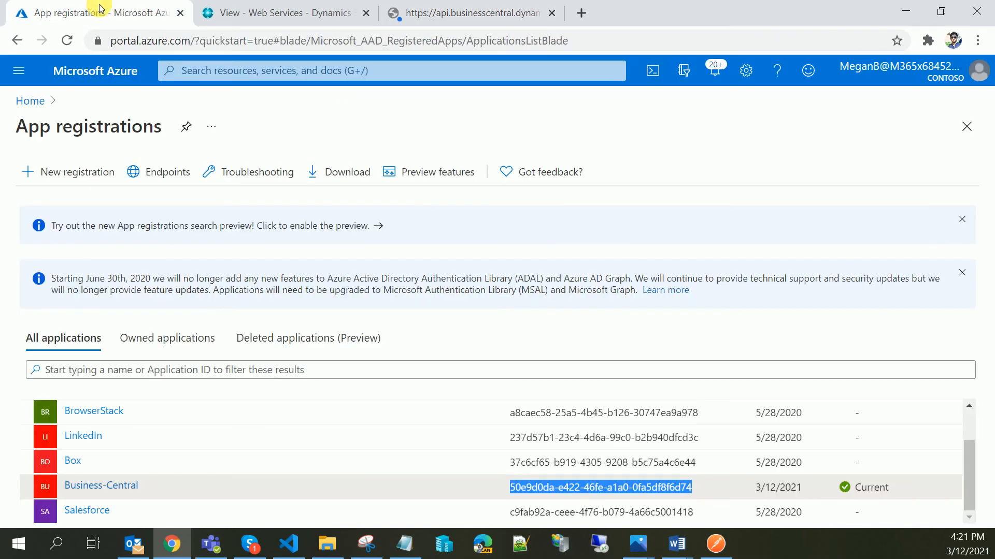
pyautogui.click(97, 488)
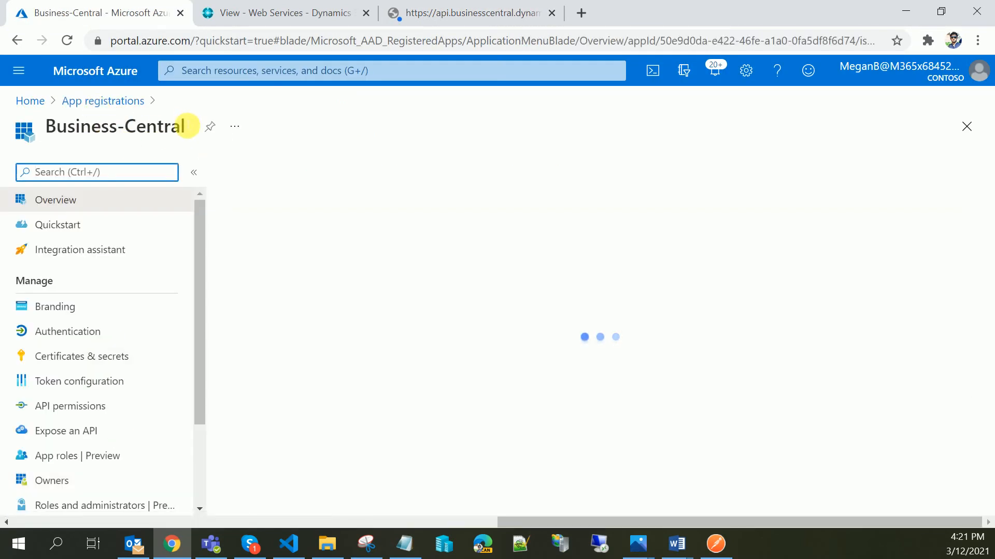
pyautogui.moveTo(188, 127)
pyautogui.mouseDown()
pyautogui.moveTo(47, 127)
pyautogui.moveTo(181, 128)
pyautogui.mouseUp()
pyautogui.hotkey('ctrl', 'c')
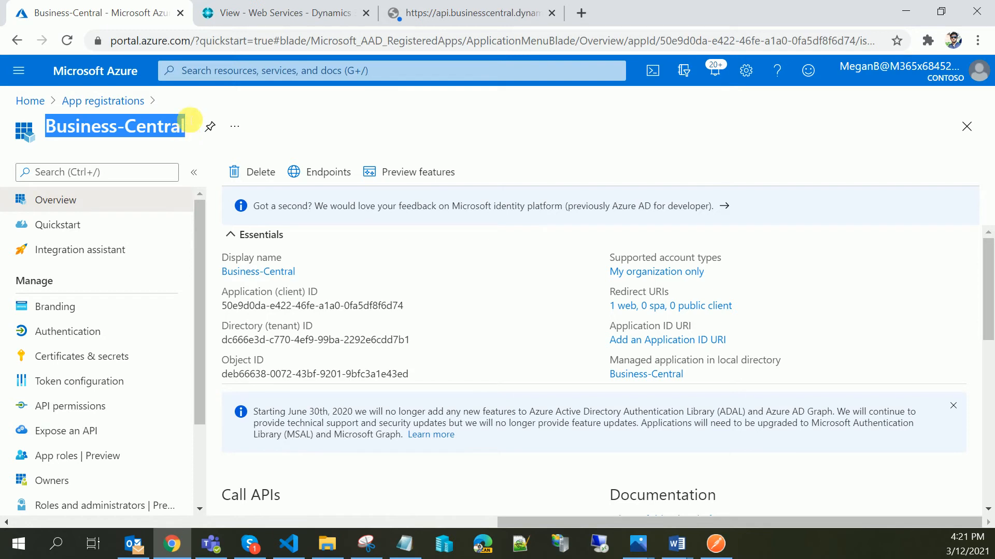
# - Set the access token's name to Business-Central, pasted from the Azure app registration name
pyautogui.click(906, 11)
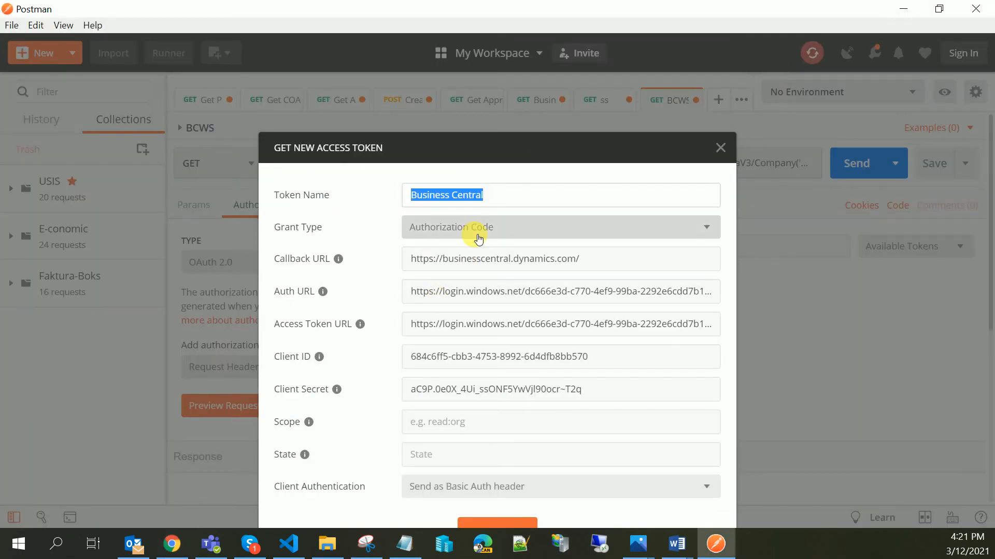
pyautogui.hotkey('ctrl', 'v')
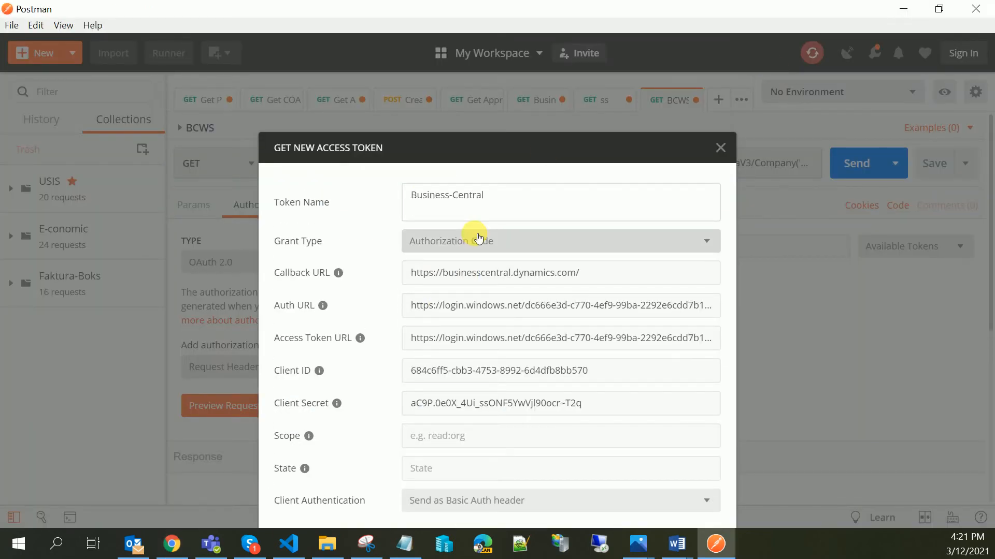
pyautogui.press('BackSpace')
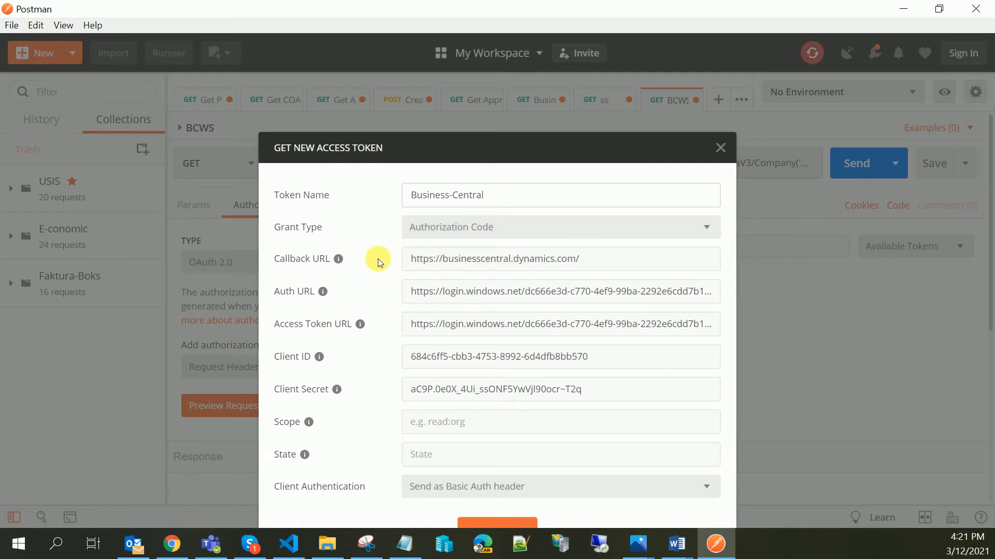
# - In the Notepad notes, replace TENANTID in the authorize URL with the directory tenant ID
pyautogui.moveTo(279, 263); pyautogui.dragTo(287, 263)
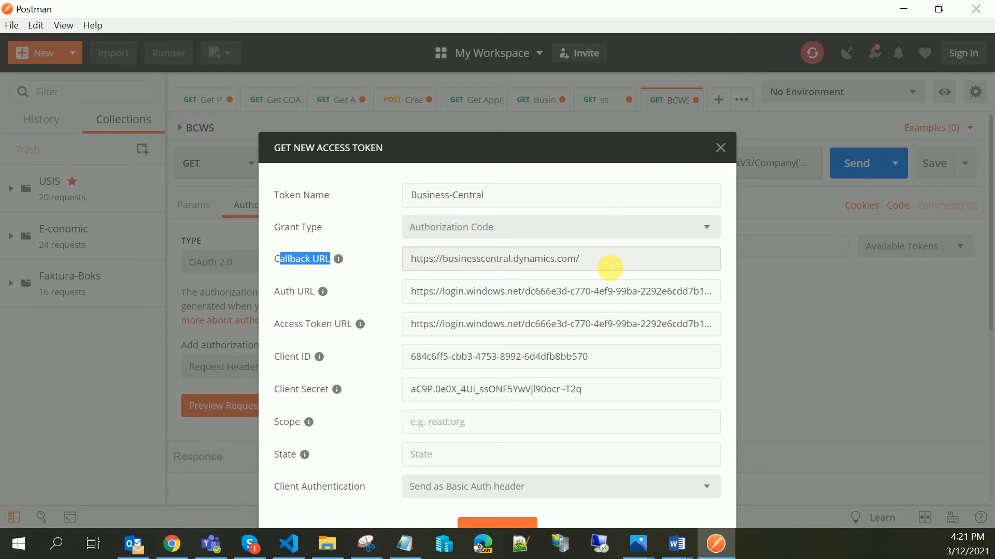
pyautogui.moveTo(604, 266); pyautogui.dragTo(441, 261)
pyautogui.moveTo(274, 291); pyautogui.dragTo(303, 291)
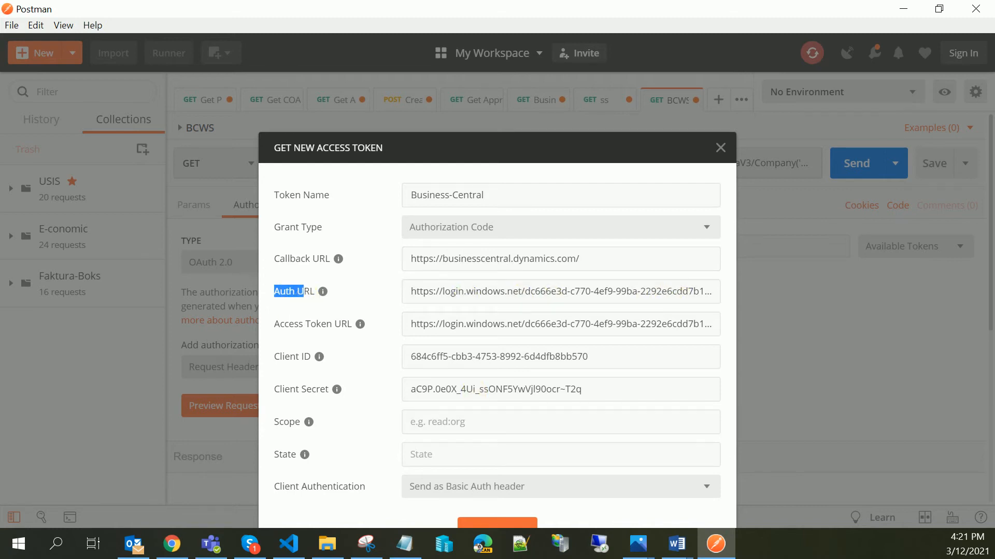
pyautogui.click(397, 543)
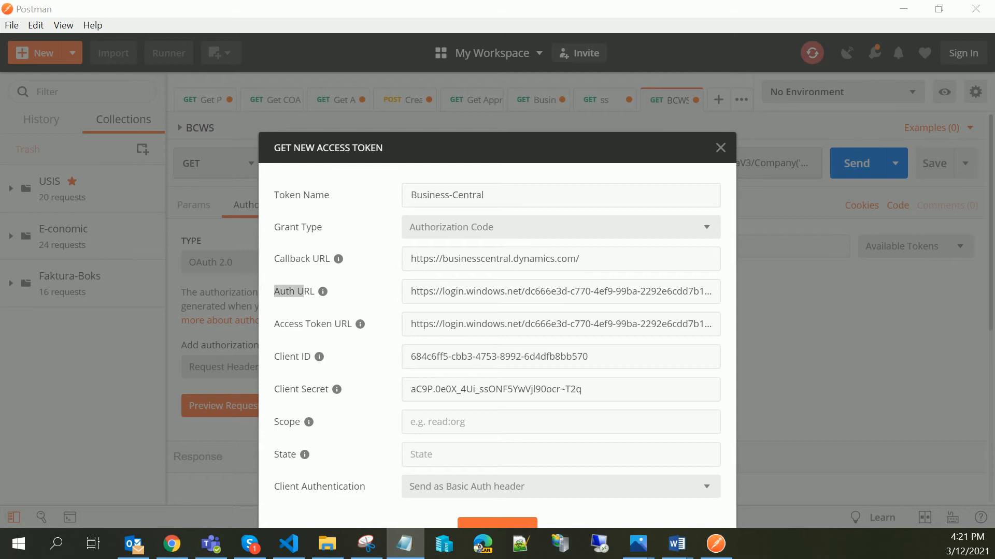
pyautogui.moveTo(180, 434); pyautogui.dragTo(374, 156)
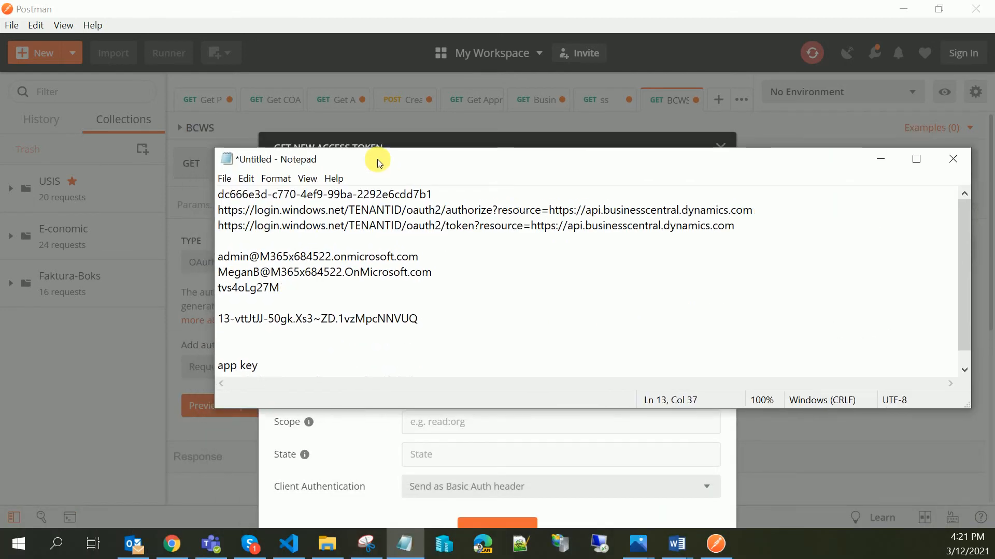
pyautogui.moveTo(523, 241); pyautogui.dragTo(299, 257)
pyautogui.moveTo(758, 211); pyautogui.dragTo(221, 213)
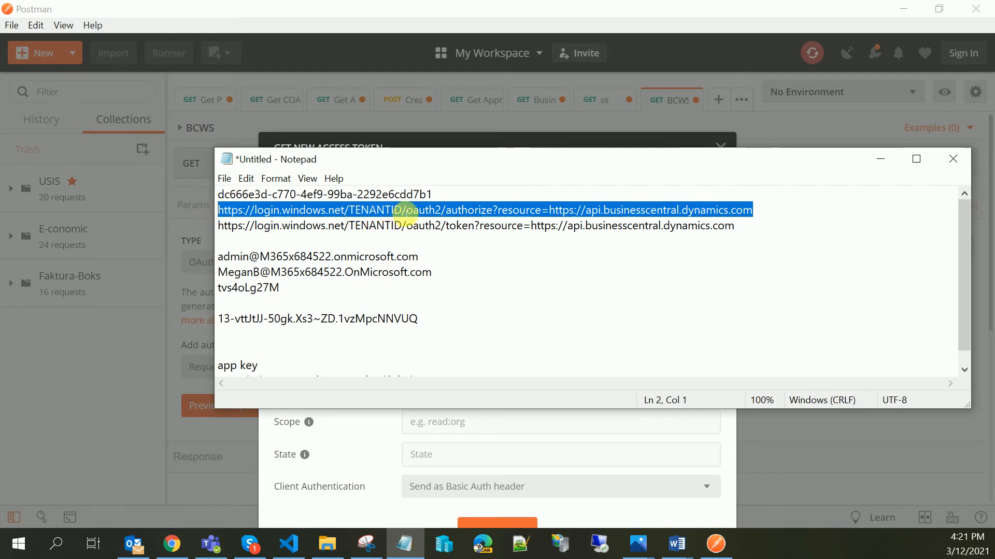
pyautogui.click(403, 211)
pyautogui.moveTo(403, 211); pyautogui.dragTo(358, 211)
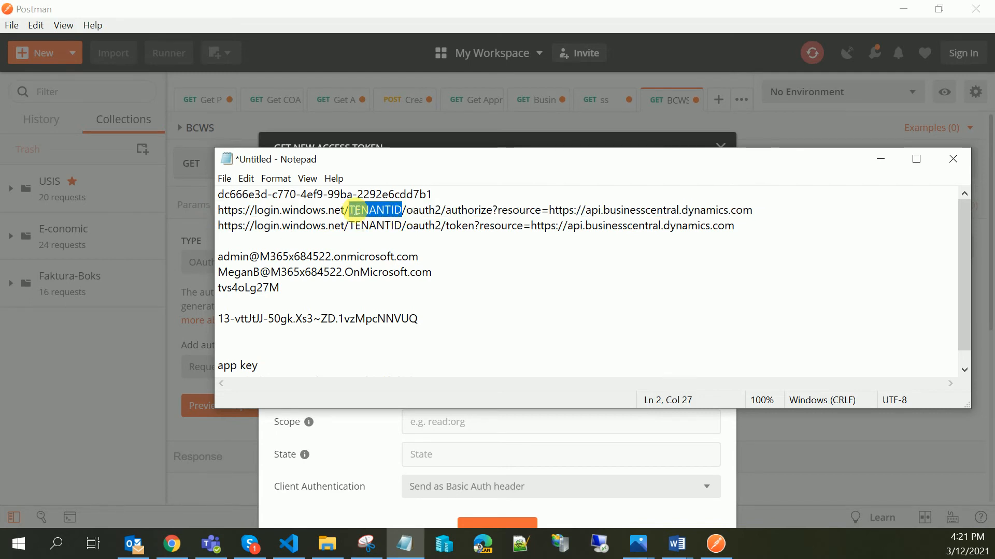
pyautogui.moveTo(469, 195); pyautogui.dragTo(212, 194)
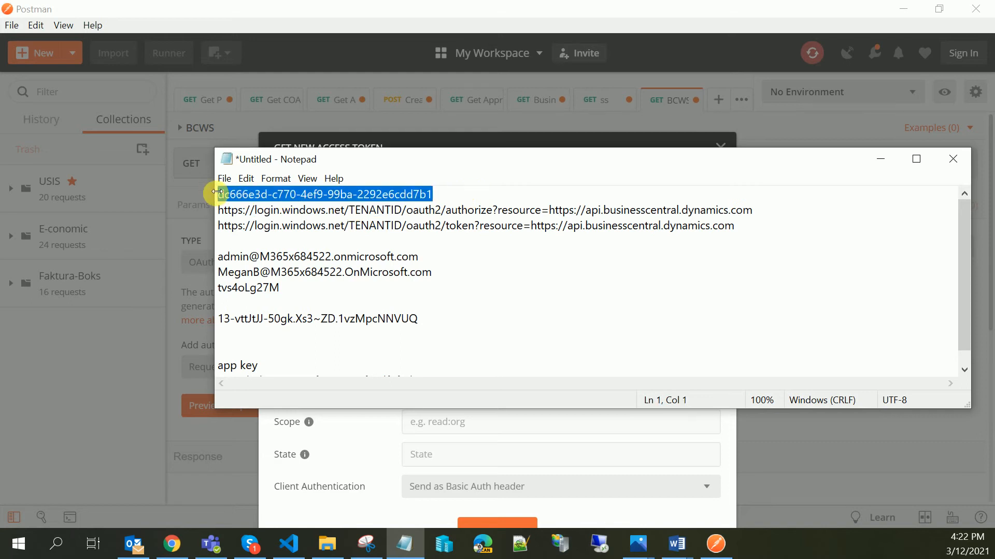
pyautogui.moveTo(402, 211); pyautogui.dragTo(352, 211)
pyautogui.write('dc666e3d-c770-4ef9-99ba-2292e6cdd7b1')
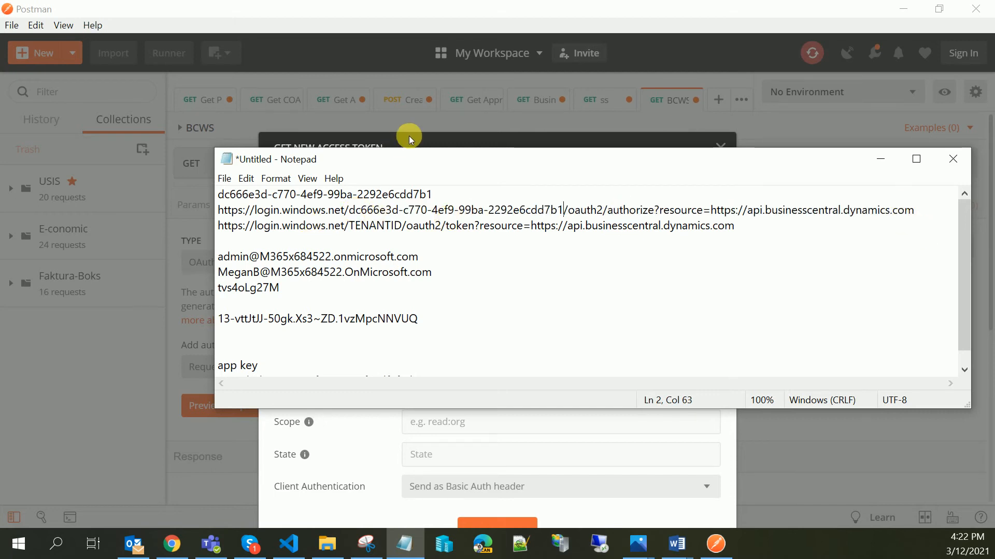
# - Compare the token URL in the Notepad notes with the dialog's Access Token URL field
pyautogui.moveTo(416, 162); pyautogui.dragTo(835, 276)
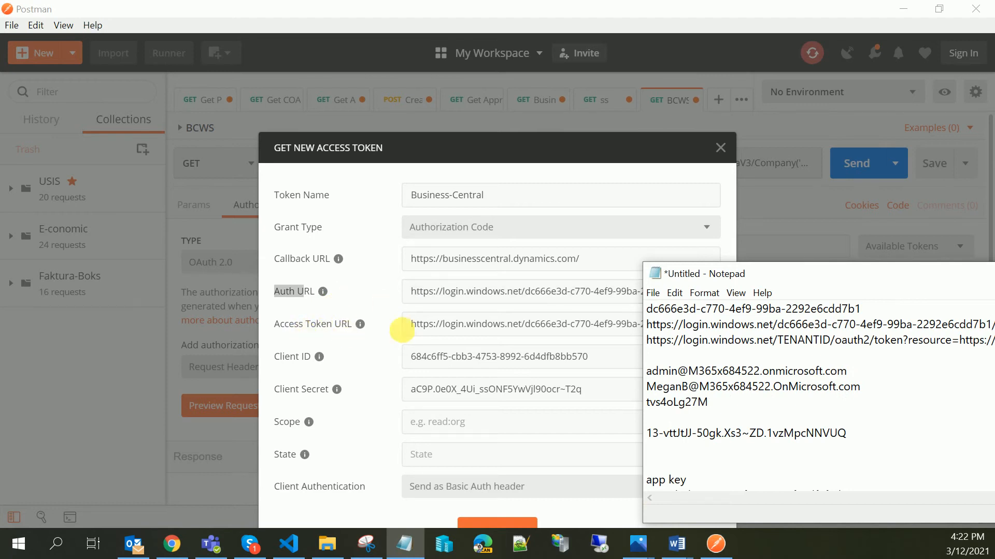
pyautogui.moveTo(830, 280); pyautogui.dragTo(666, 179)
pyautogui.moveTo(552, 239); pyautogui.dragTo(622, 244)
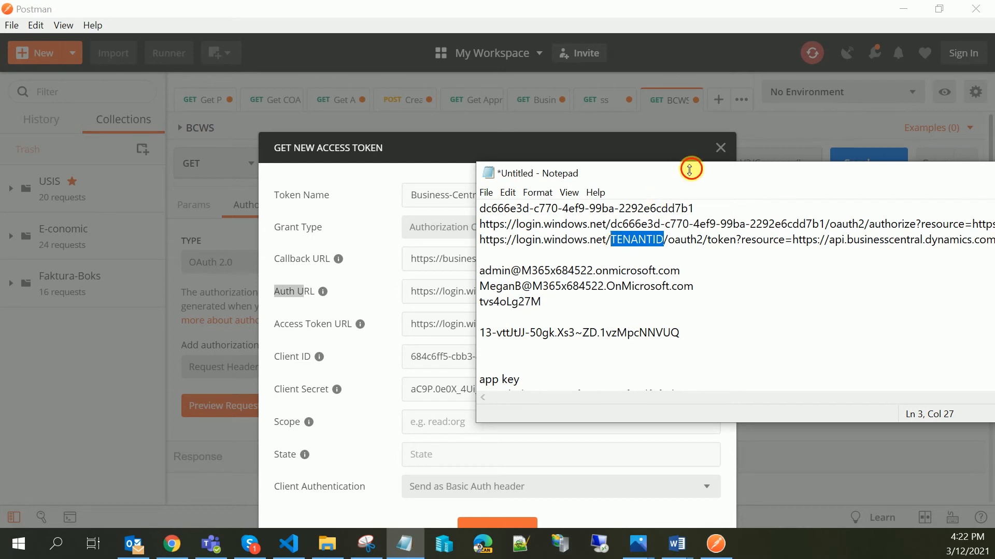
pyautogui.moveTo(655, 177); pyautogui.dragTo(548, 157)
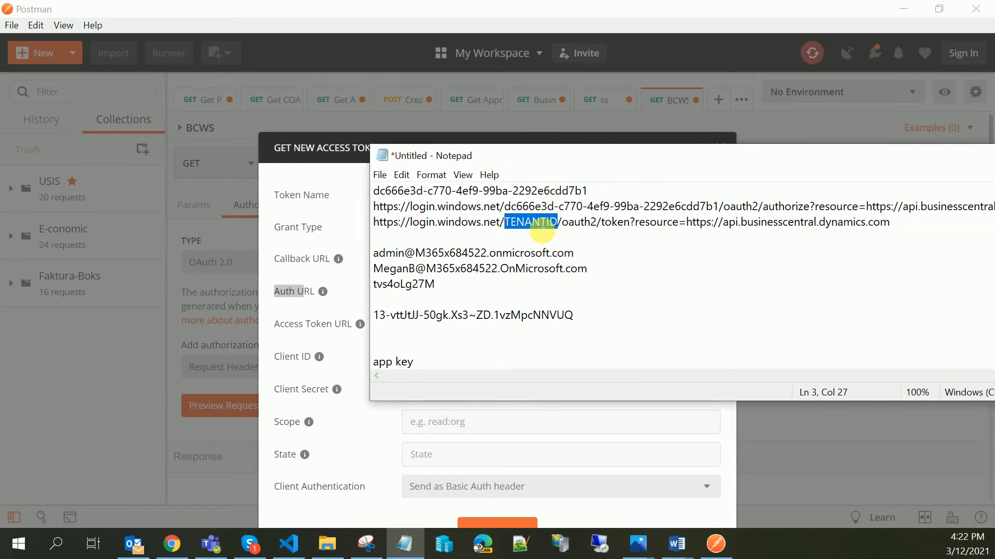
pyautogui.moveTo(493, 158); pyautogui.dragTo(839, 448)
pyautogui.click(541, 332)
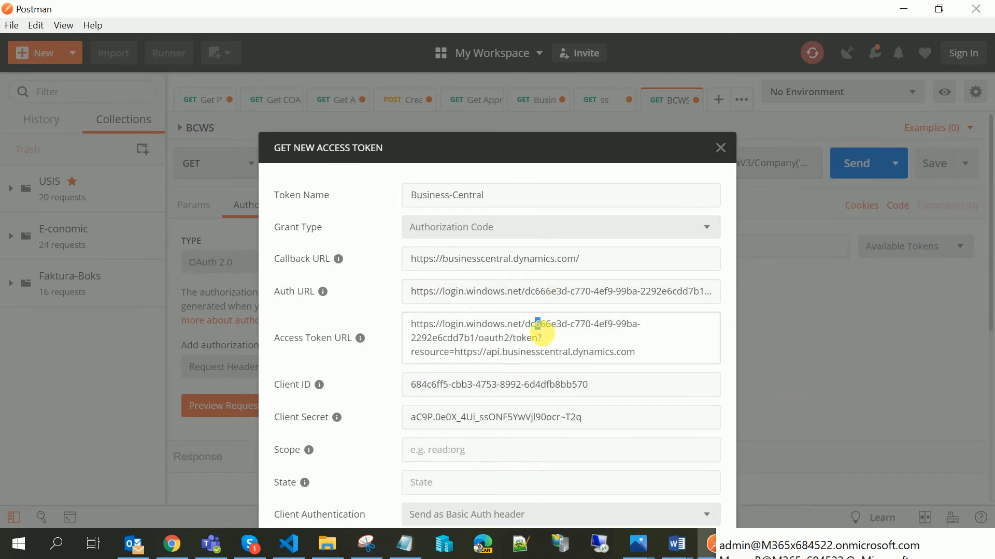
# - Clear the existing Client ID and Client Secret values in the token dialog
pyautogui.click(340, 362)
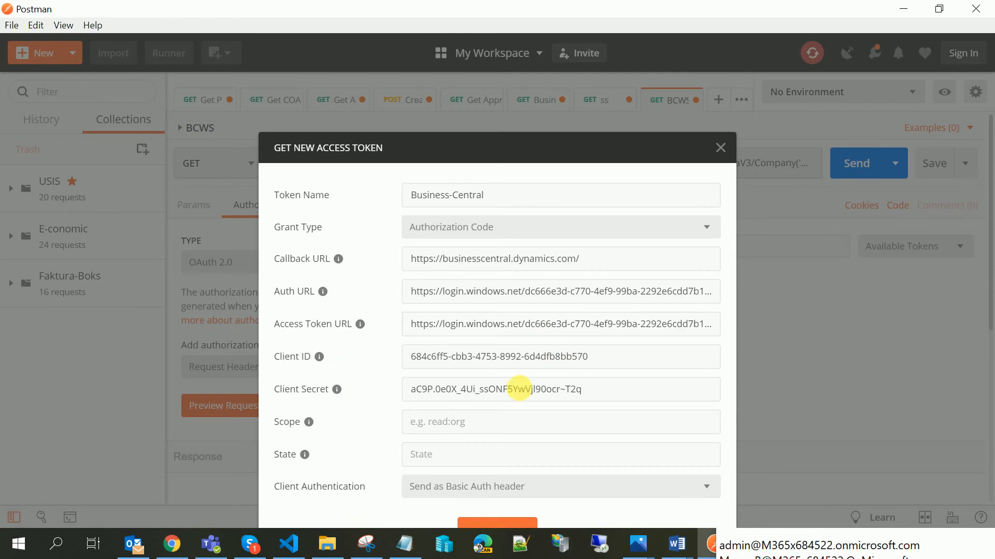
pyautogui.moveTo(622, 358); pyautogui.dragTo(380, 361)
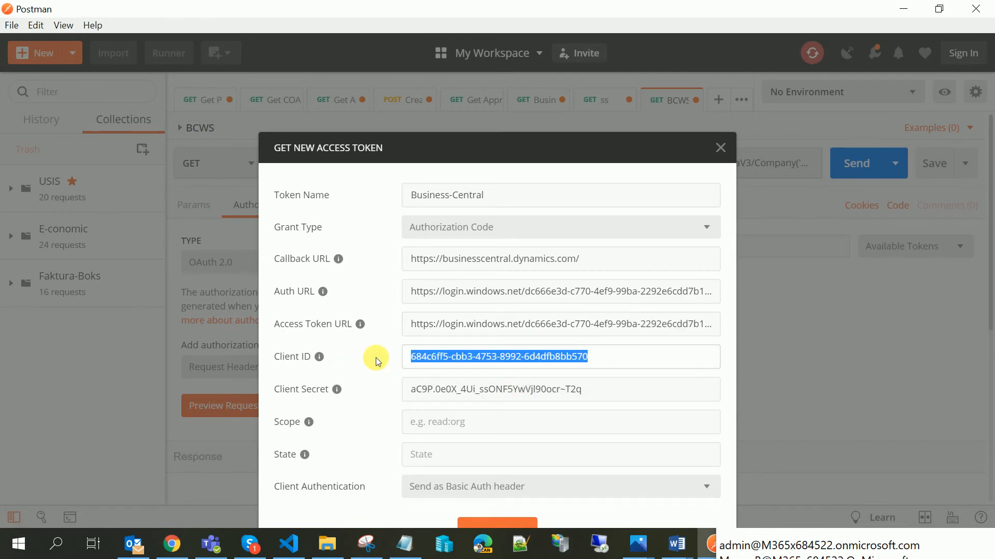
pyautogui.press('Delete')
pyautogui.moveTo(581, 390); pyautogui.dragTo(377, 388)
pyautogui.press('Delete')
pyautogui.click(437, 357)
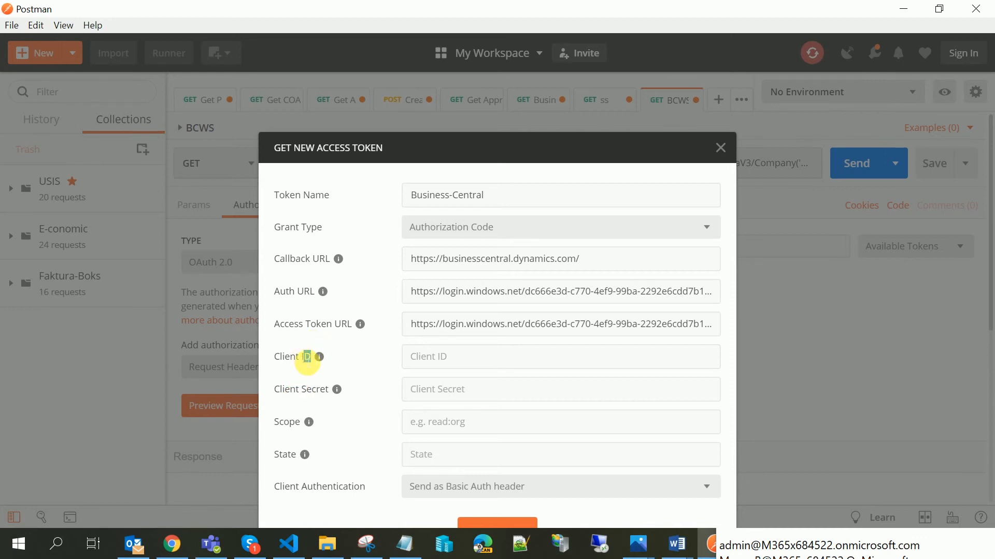
# - Copy the Business-Central application (client) ID from the Azure App registrations list
pyautogui.click(174, 544)
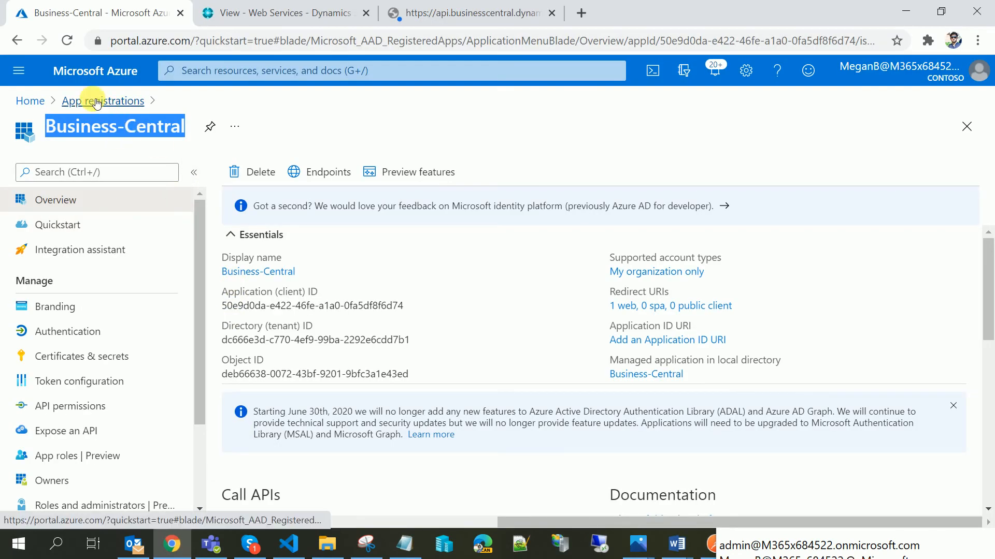
pyautogui.click(96, 101)
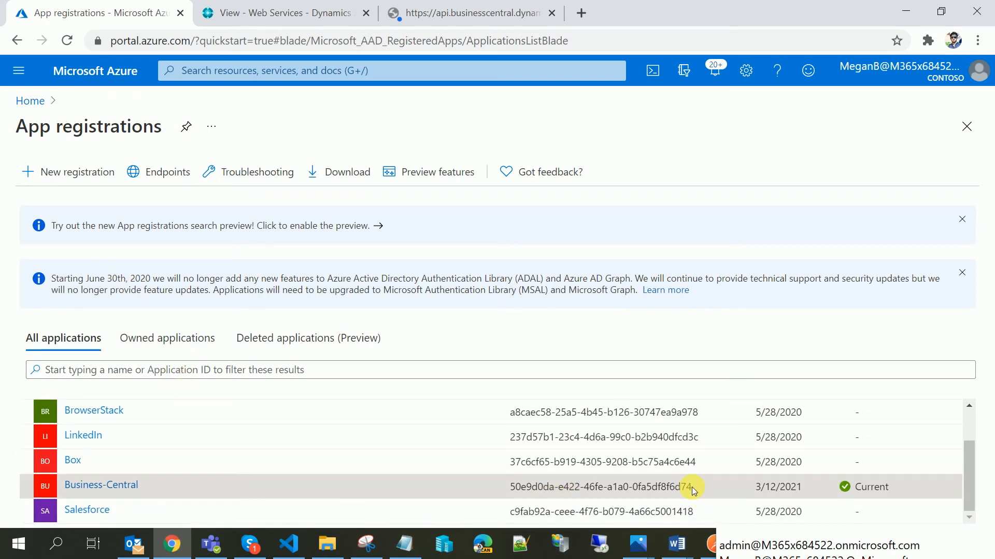
pyautogui.moveTo(693, 491); pyautogui.dragTo(510, 498)
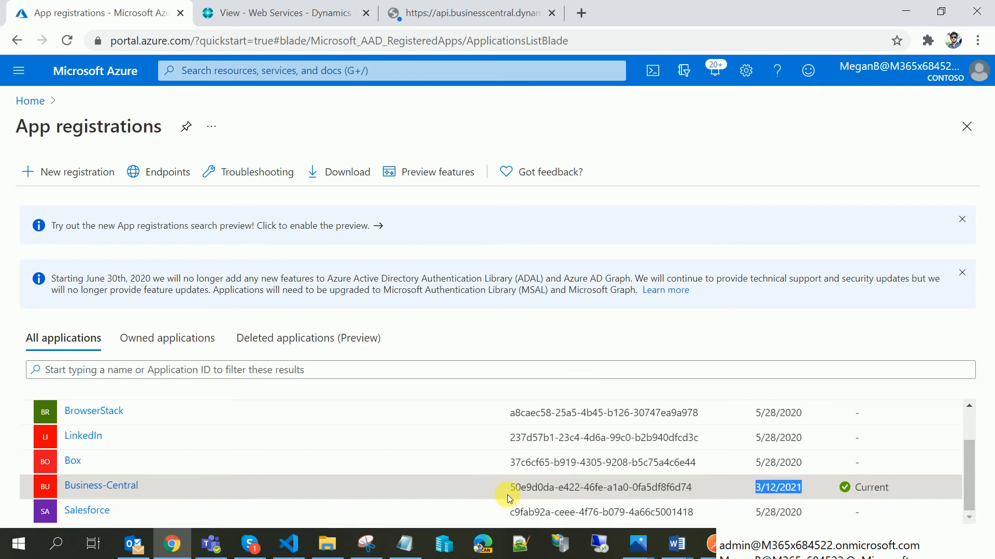
pyautogui.tripleClick(515, 489)
pyautogui.hotkey('ctrl', 'c')
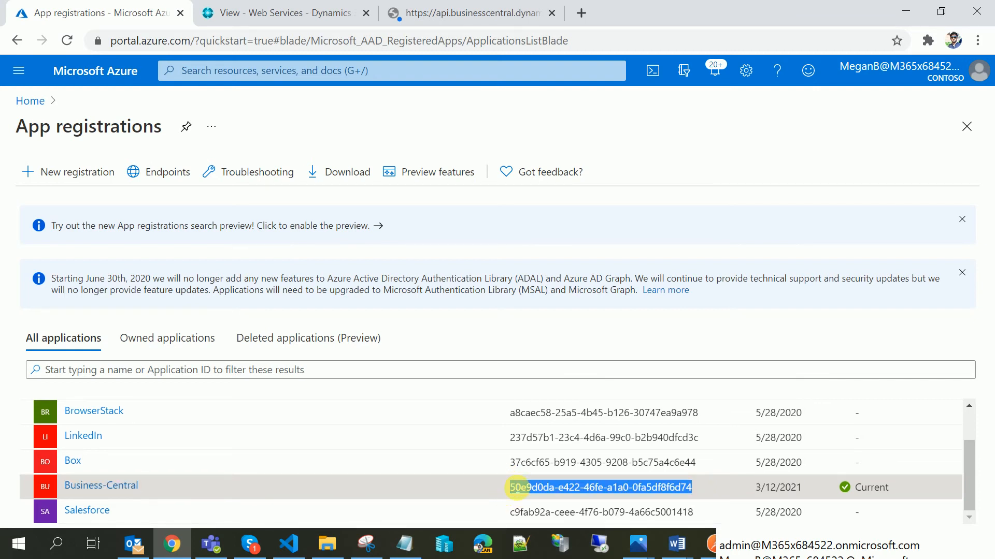
pyautogui.scroll(2, 642, 415)
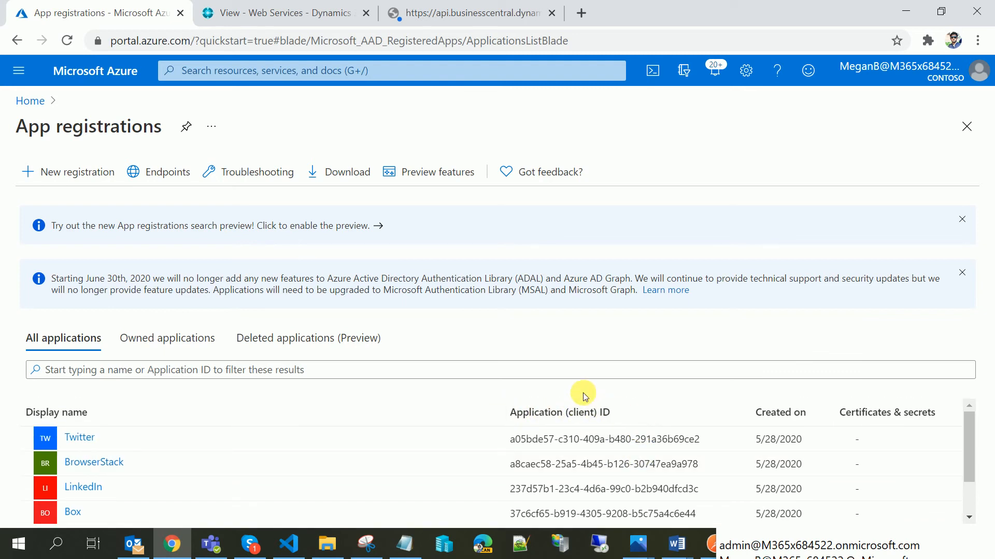
pyautogui.scroll(-2, 581, 402)
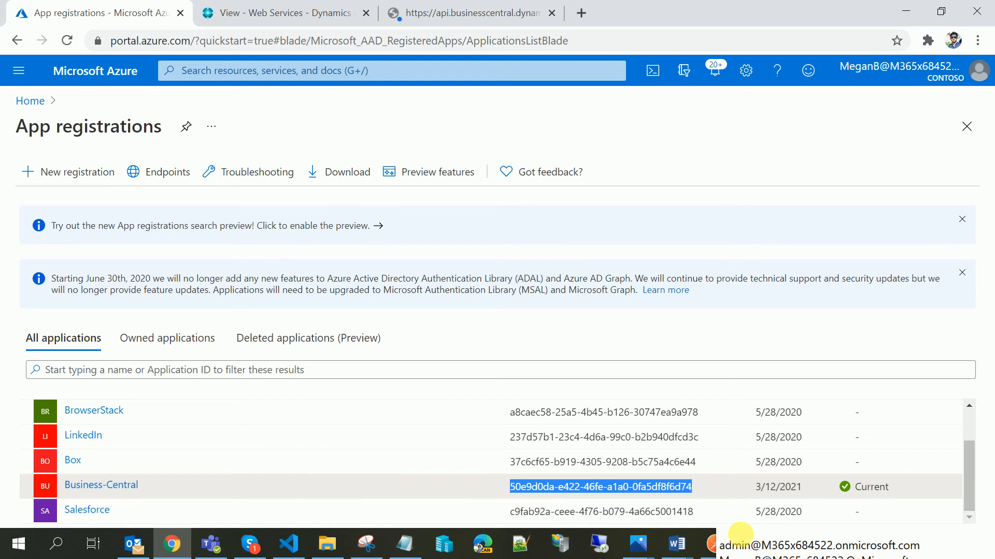
# - Paste the Business-Central application ID into the token dialog's Client ID field
pyautogui.click(740, 533)
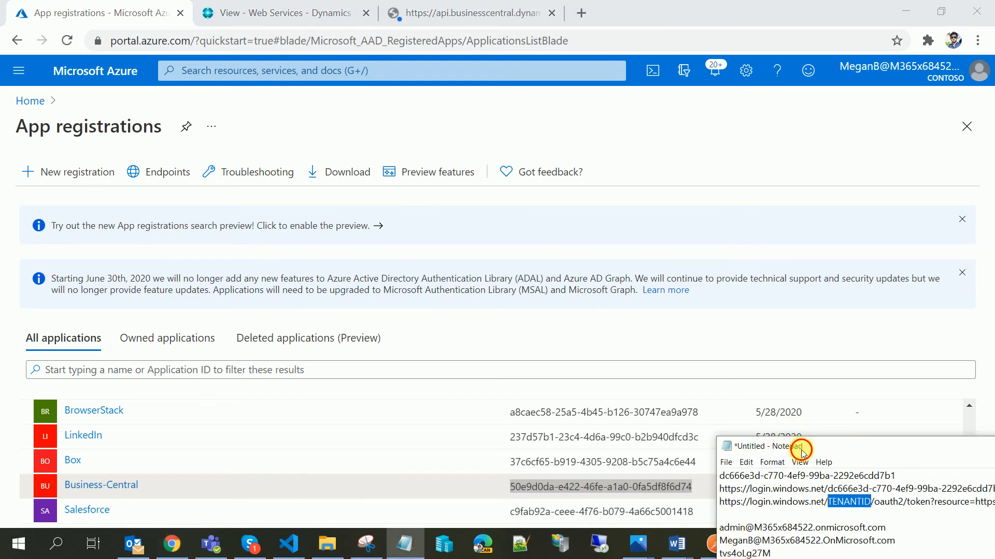
pyautogui.moveTo(802, 446); pyautogui.dragTo(824, 558)
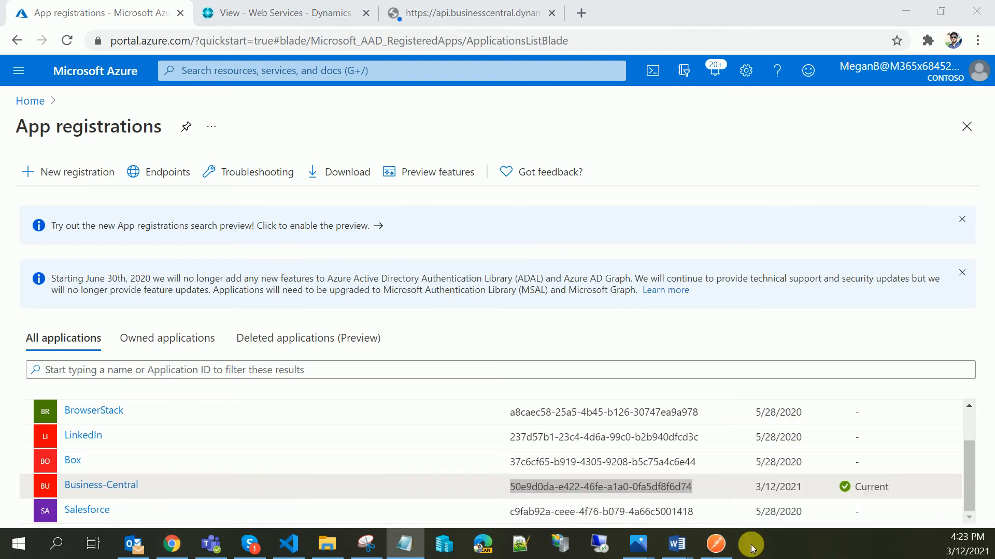
pyautogui.click(715, 543)
pyautogui.click(443, 361)
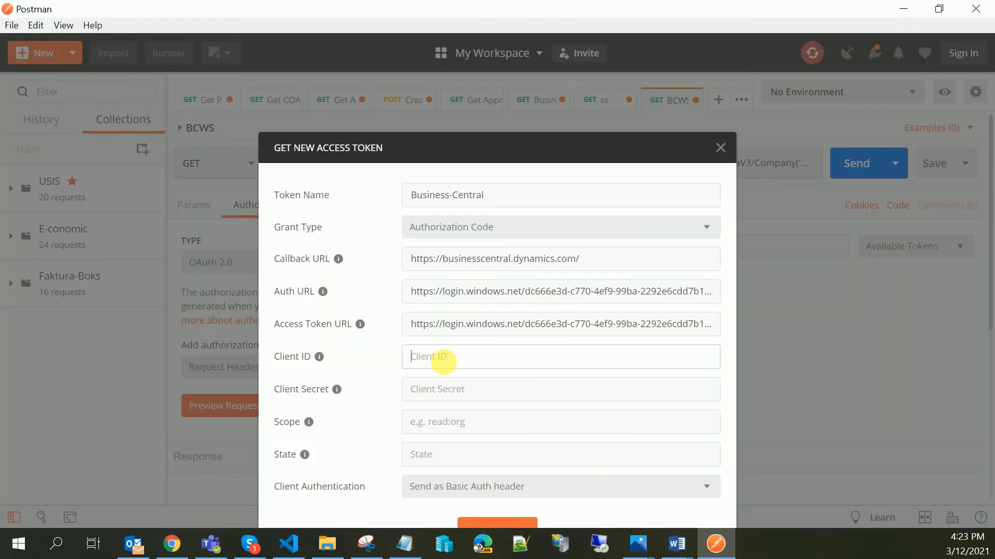
pyautogui.hotkey('ctrl', 'v')
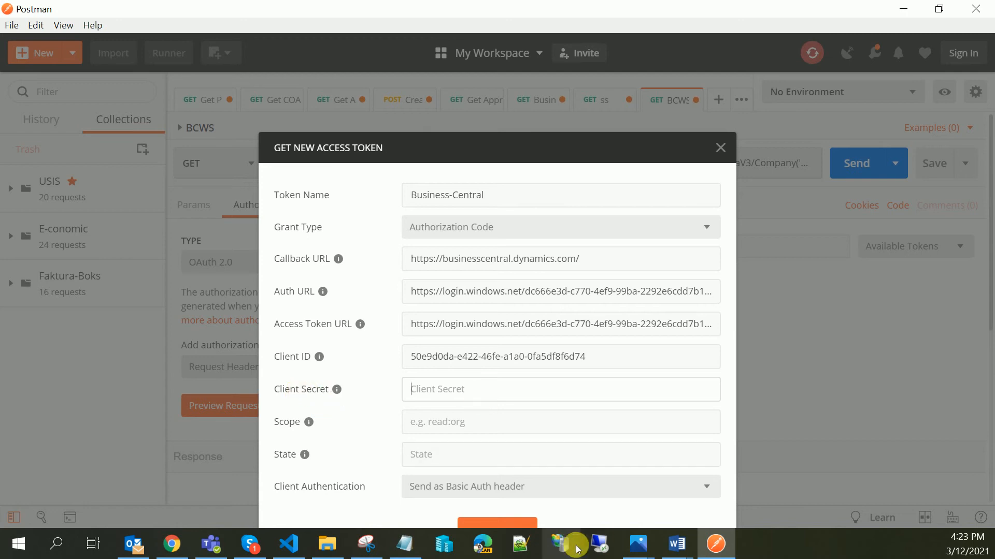
# - Copy the WSKeys client secret value from the Business-Central app's Certificates & secrets page in the Azure portal
pyautogui.click(172, 543)
pyautogui.click(65, 485)
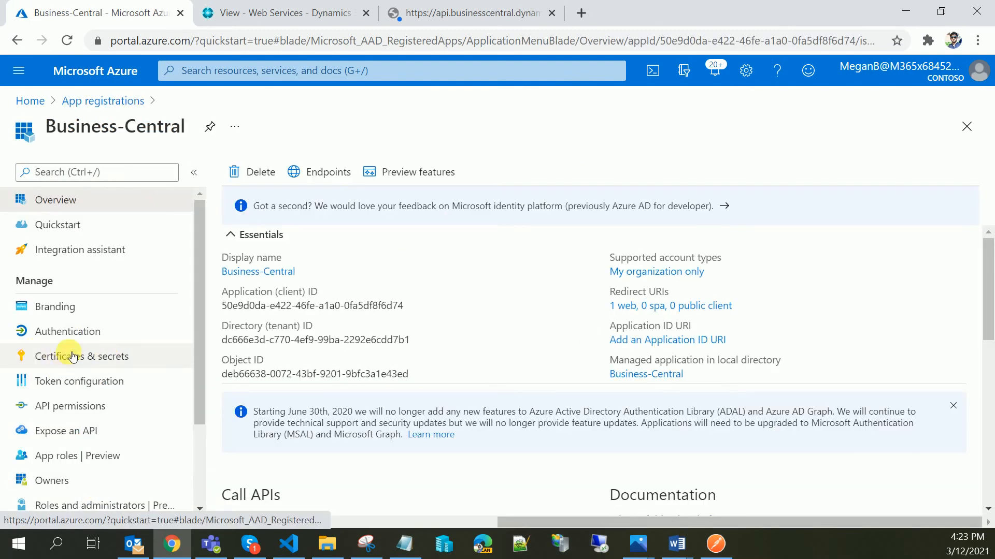
pyautogui.click(73, 356)
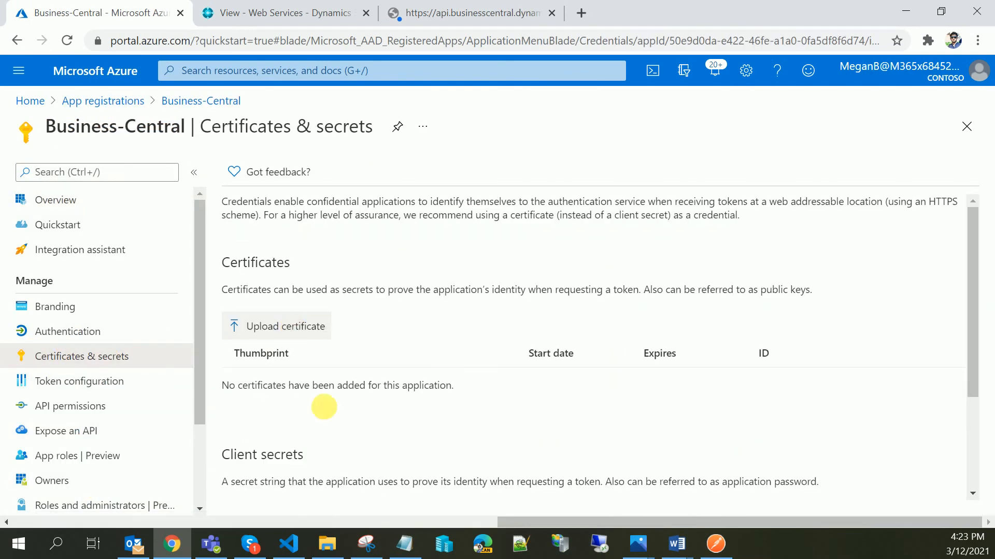
pyautogui.scroll(-4, 444, 333)
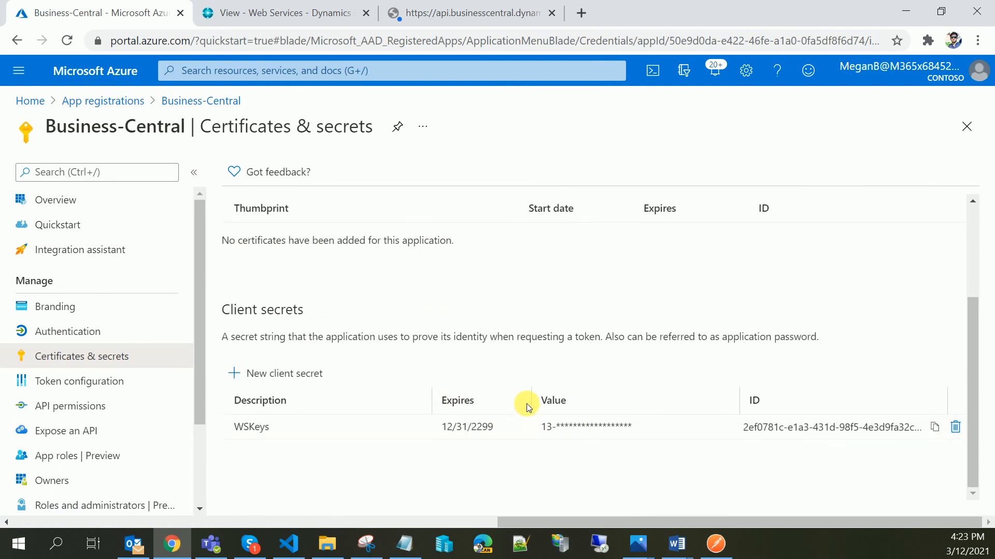
pyautogui.moveTo(561, 428); pyautogui.dragTo(636, 432)
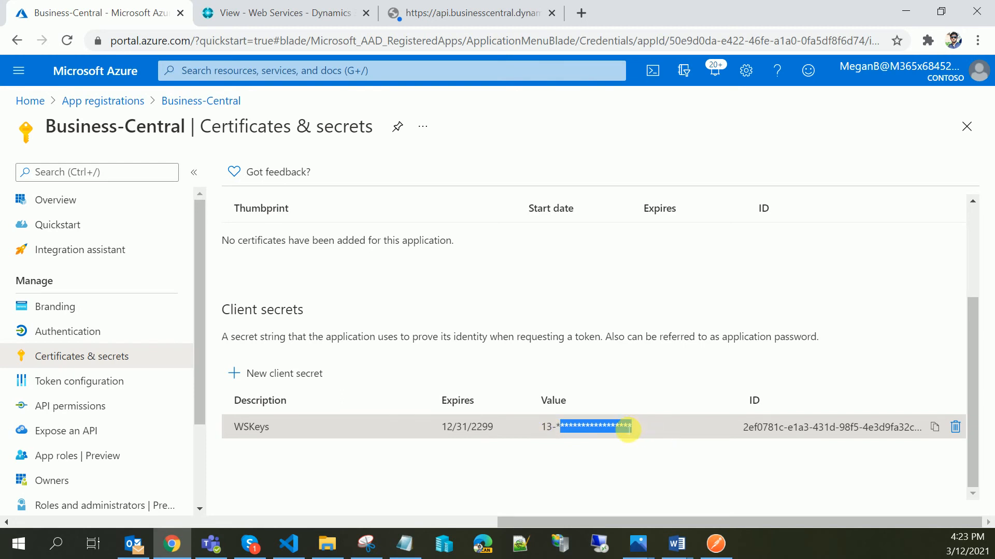
pyautogui.click(619, 428)
pyautogui.moveTo(550, 433); pyautogui.dragTo(625, 437)
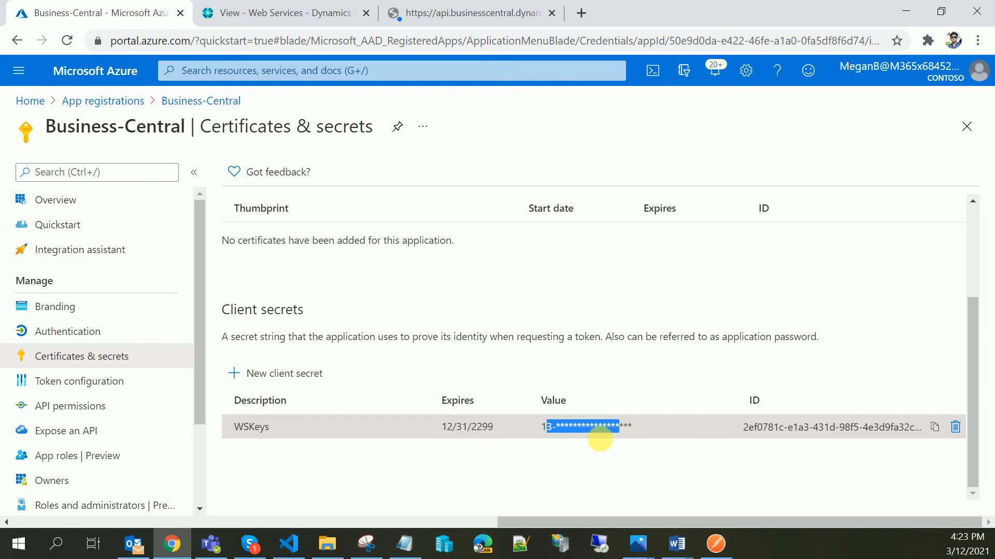
# - Paste the copied client secret into the token dialog's Client Secret field
pyautogui.click(406, 552)
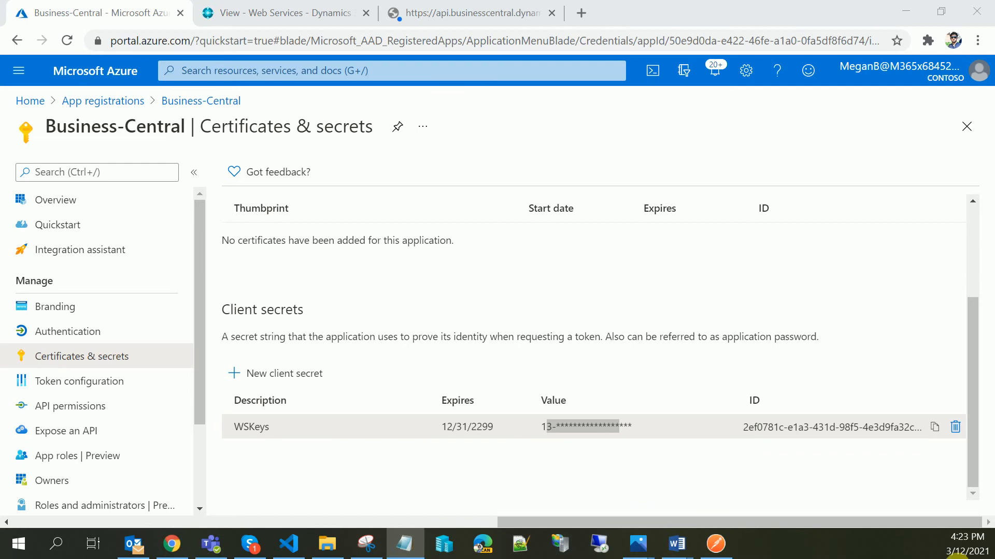
pyautogui.click(714, 542)
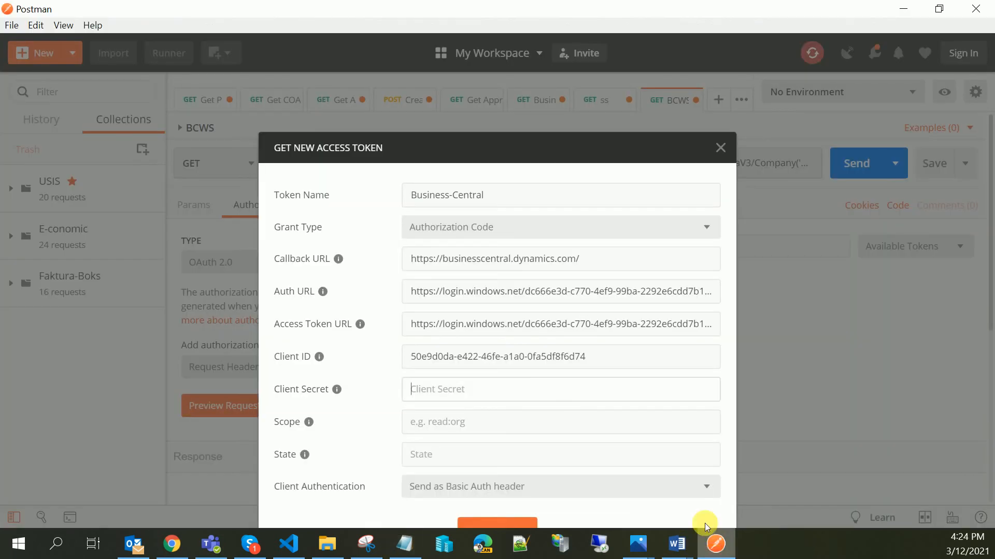
pyautogui.click(510, 394)
pyautogui.hotkey('ctrl', 'v')
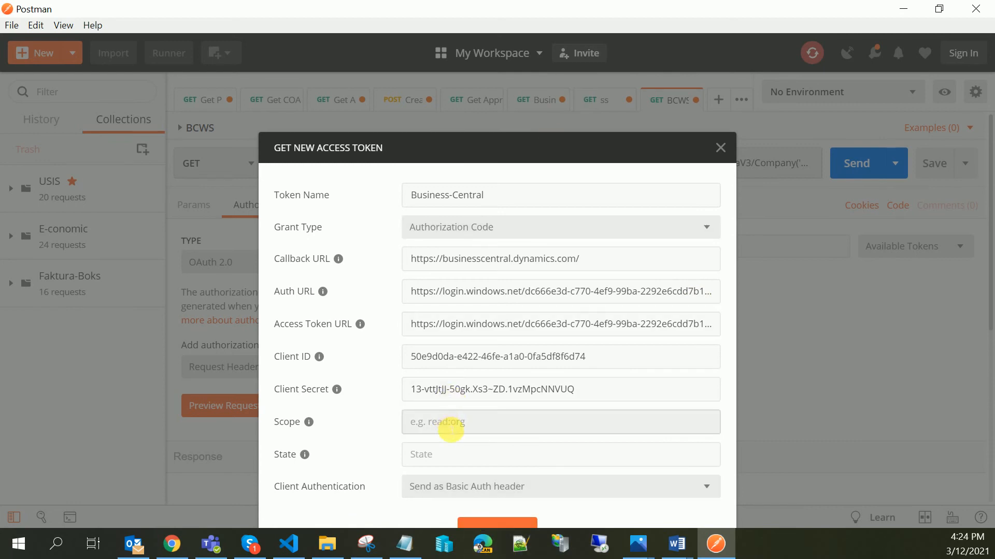
# - Request a new access token and accept the Business-Central permissions in the sign-in window
pyautogui.click(445, 424)
pyautogui.click(403, 454)
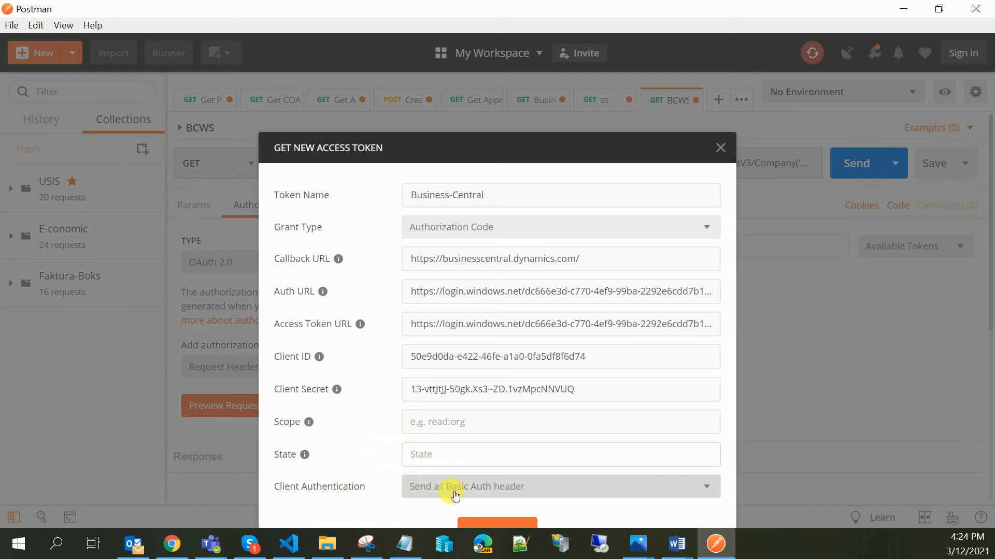
pyautogui.click(499, 521)
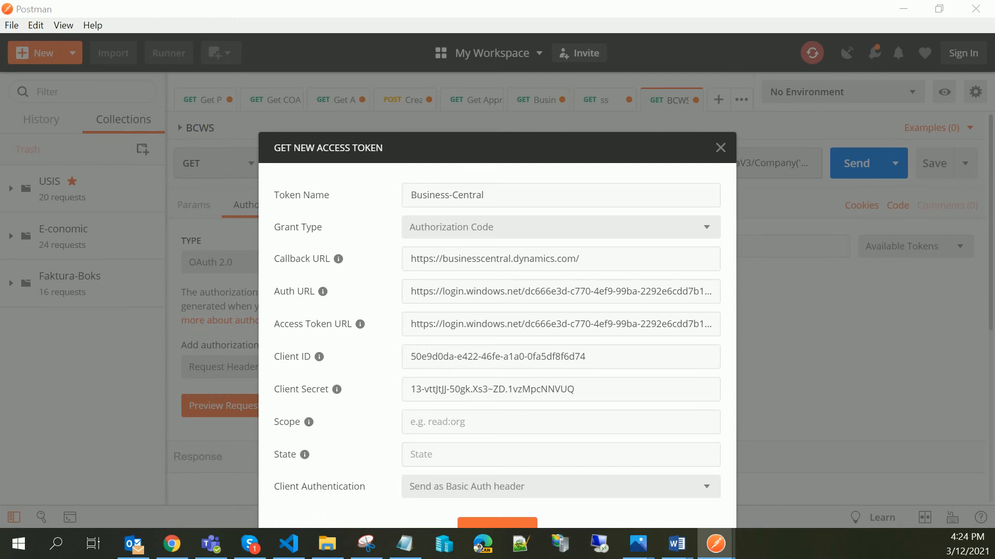
pyautogui.moveTo(659, 558); pyautogui.dragTo(322, 558)
pyautogui.moveTo(322, 558); pyautogui.dragTo(620, 45)
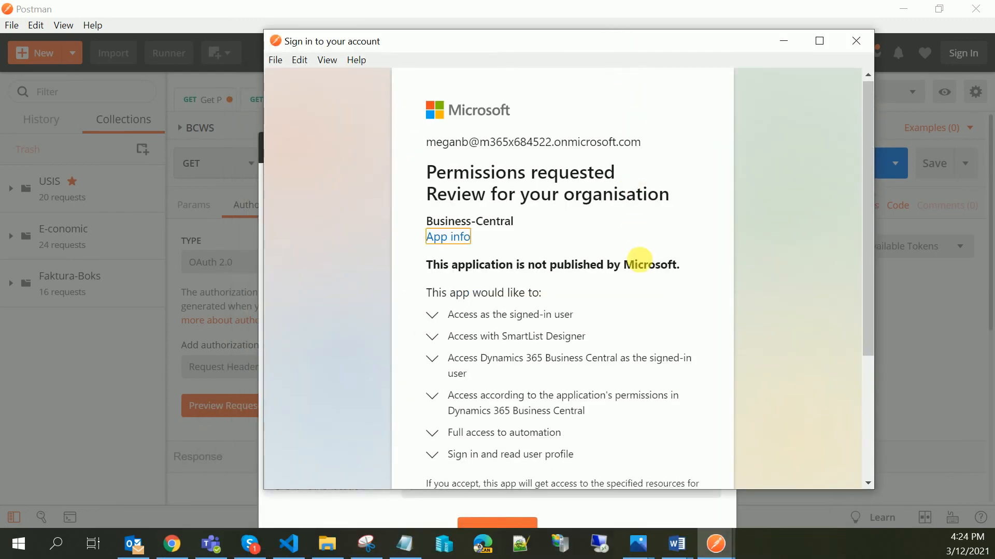
pyautogui.scroll(-3, 637, 269)
pyautogui.scroll(3, 659, 382)
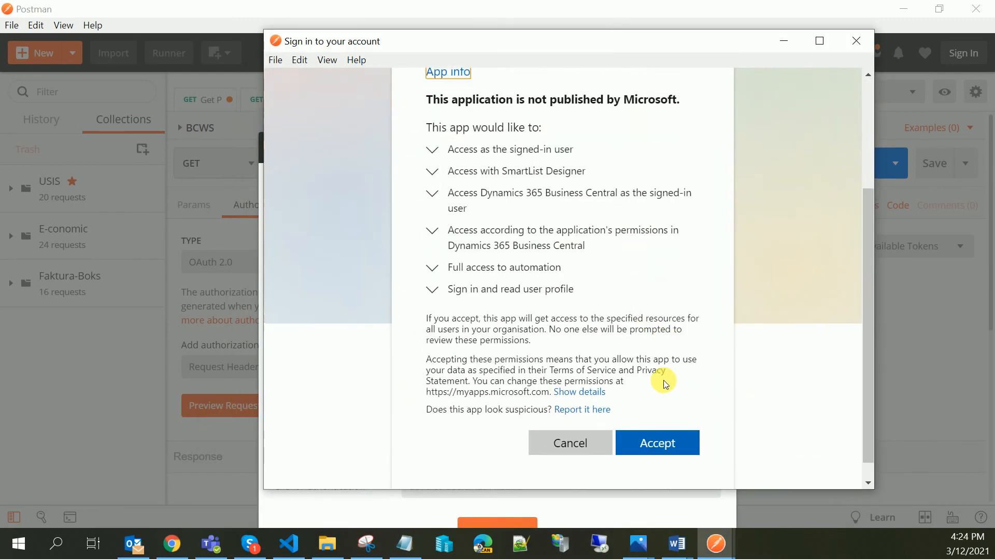
pyautogui.scroll(-3, 636, 384)
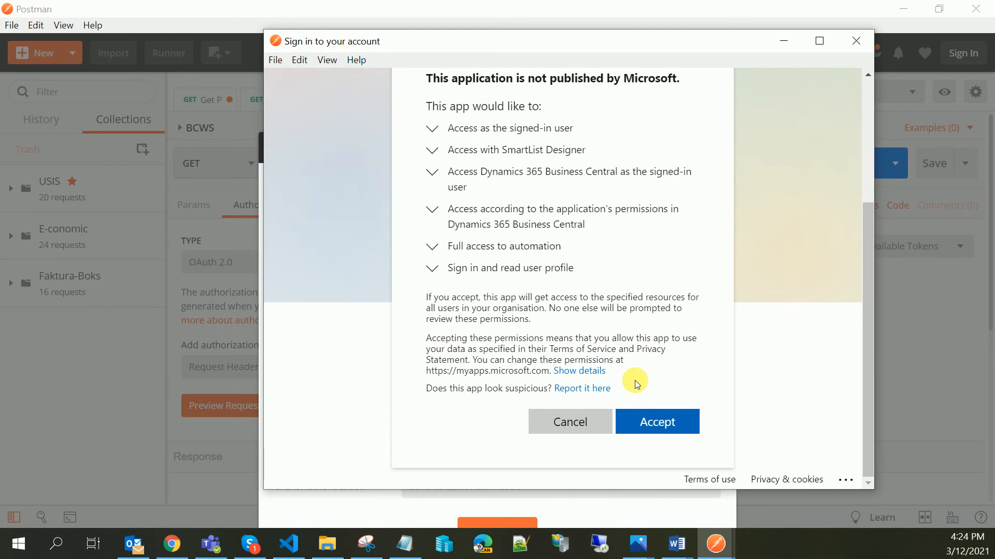
pyautogui.click(659, 419)
pyautogui.click(660, 419)
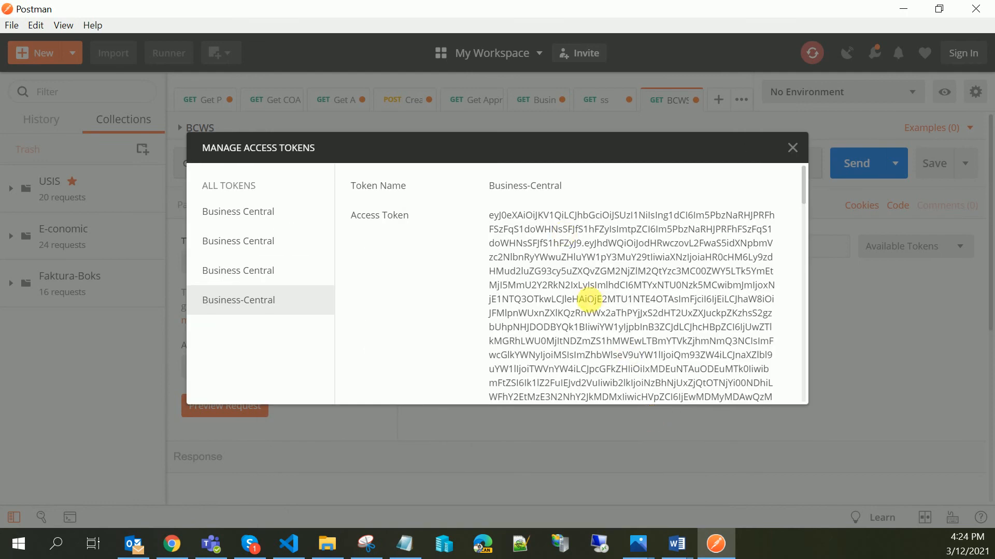
# - Review the returned Business-Central token details and apply it to the request with Use Token
pyautogui.scroll(-5, 584, 291)
pyautogui.scroll(-3, 584, 296)
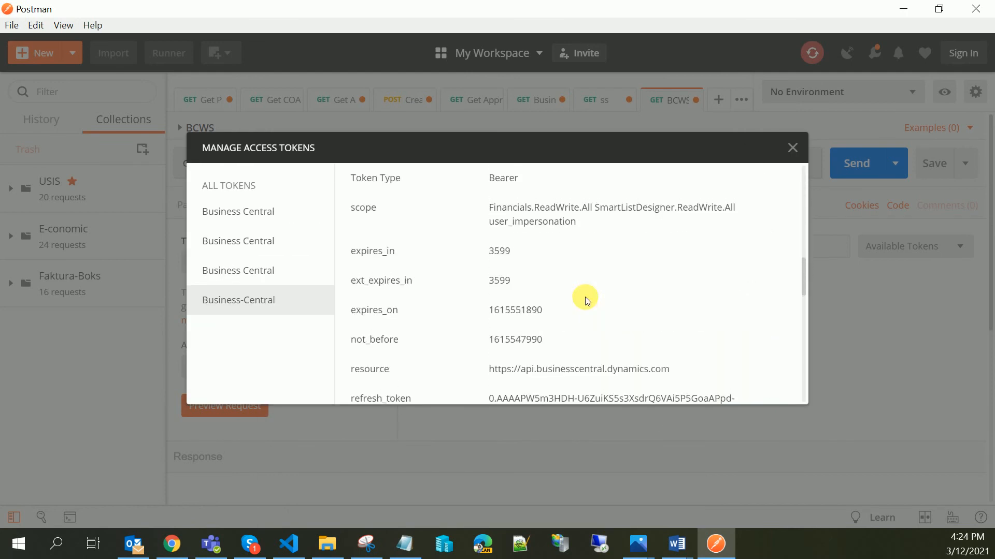
pyautogui.scroll(4, 591, 295)
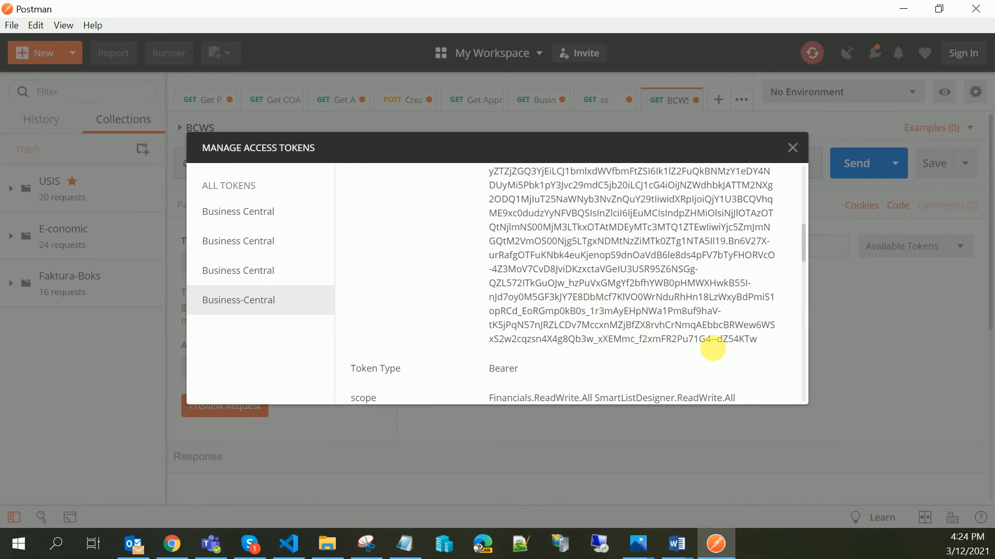
pyautogui.scroll(3, 705, 343)
pyautogui.scroll(-10, 697, 336)
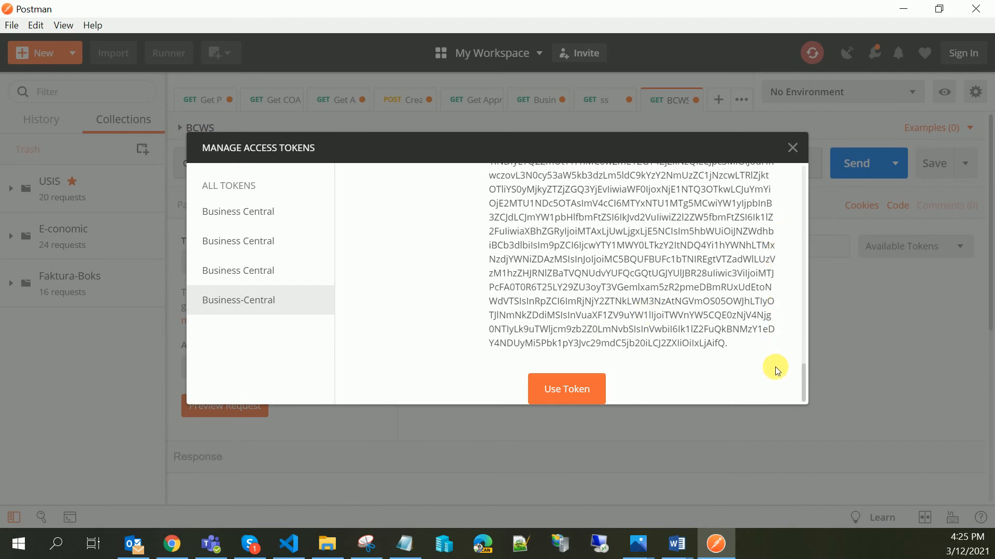
pyautogui.click(570, 391)
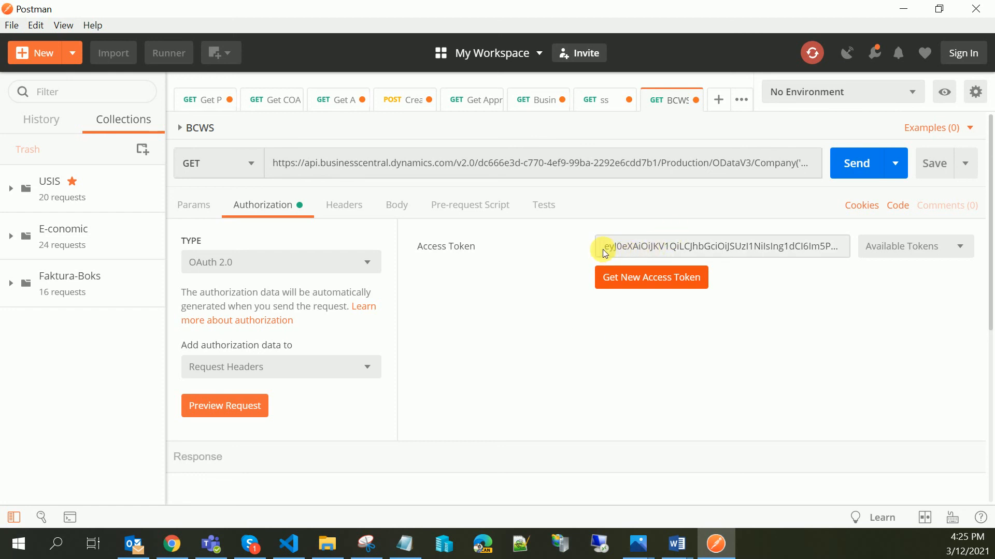
# - Send the OData GET request to the Business Central web service using the new access token
pyautogui.moveTo(609, 247); pyautogui.dragTo(700, 243)
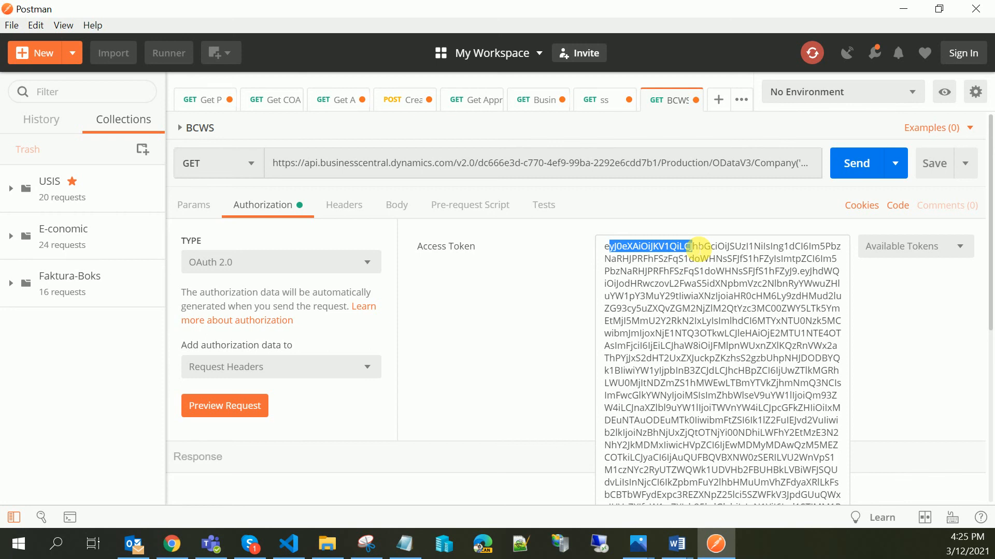
pyautogui.click(540, 253)
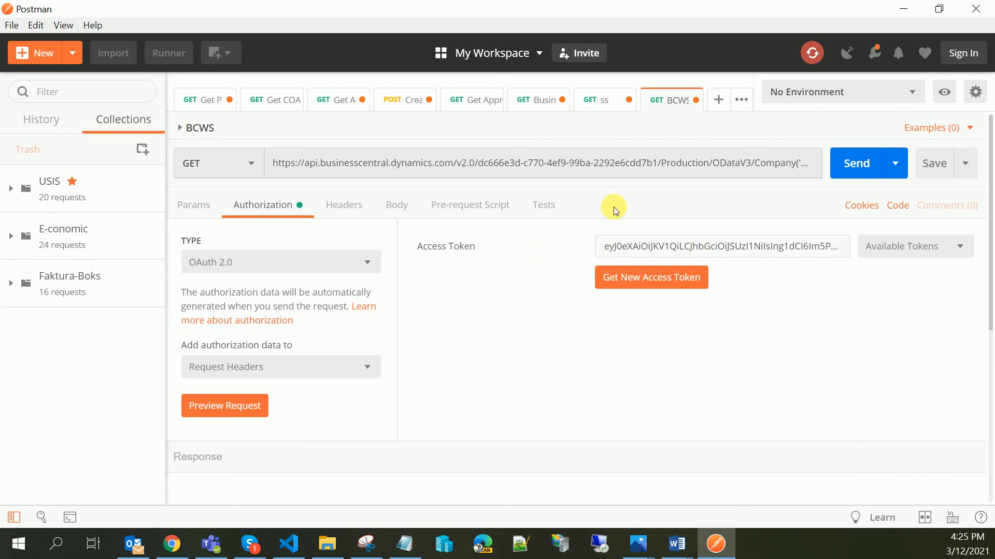
pyautogui.click(859, 170)
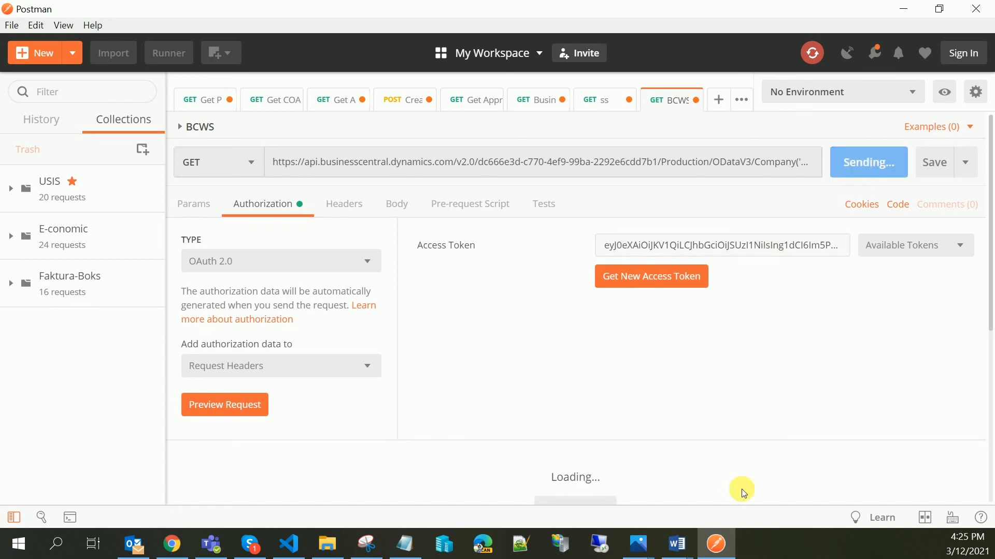
pyautogui.scroll(-2, 741, 489)
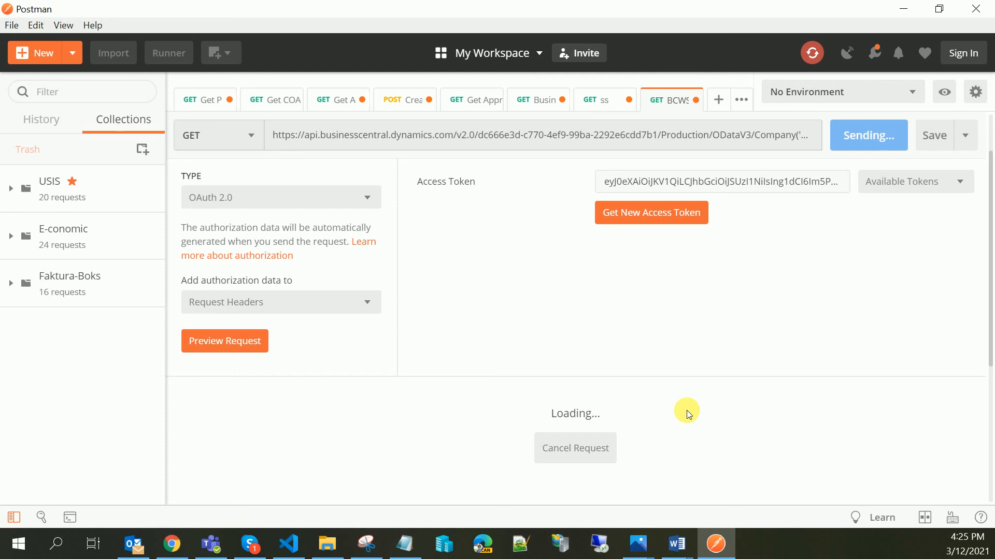
pyautogui.scroll(-5, 685, 410)
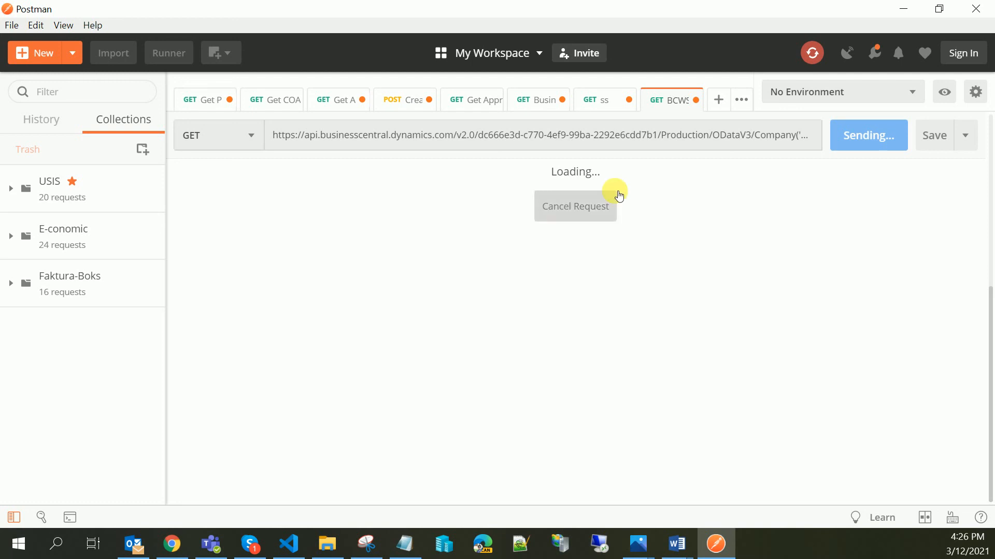
pyautogui.click(601, 212)
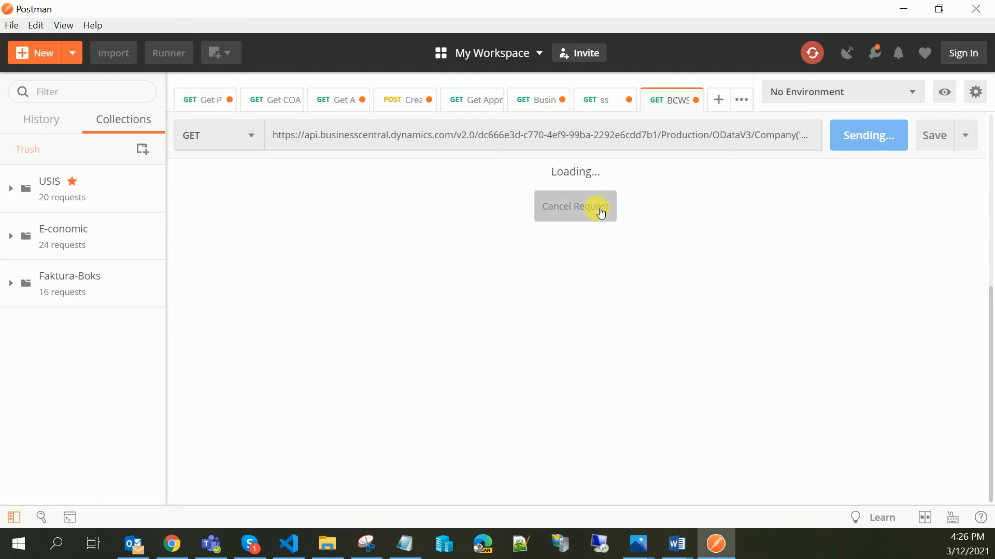
pyautogui.click(840, 134)
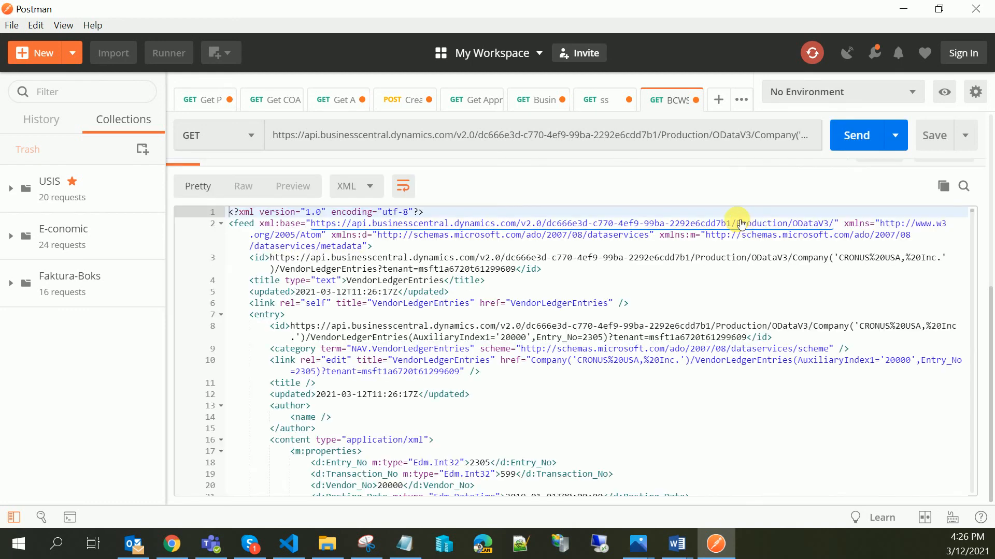
# - Scroll through the VendorLedgerEntries XML response body to examine the returned records
pyautogui.scroll(-8, 599, 366)
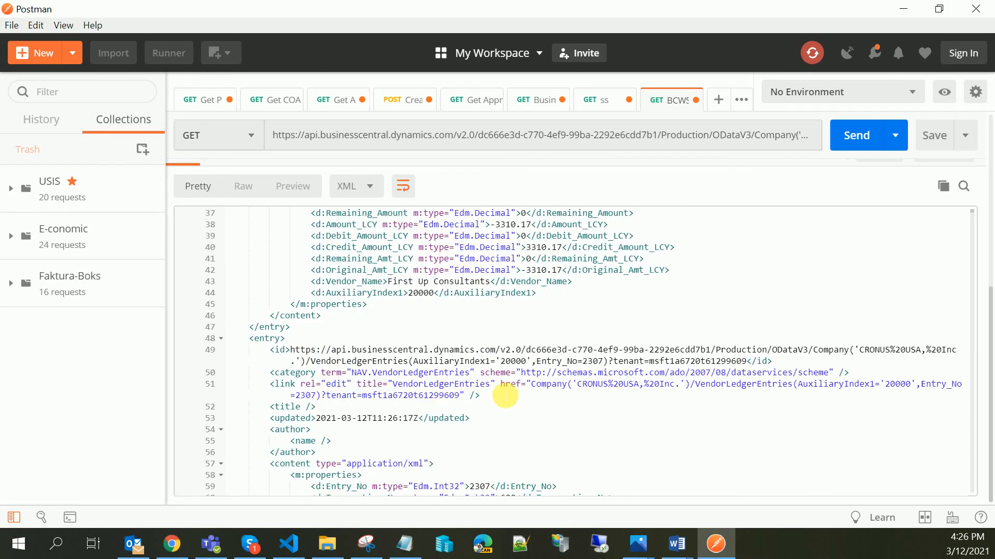
pyautogui.scroll(-3, 477, 411)
pyautogui.scroll(12, 477, 414)
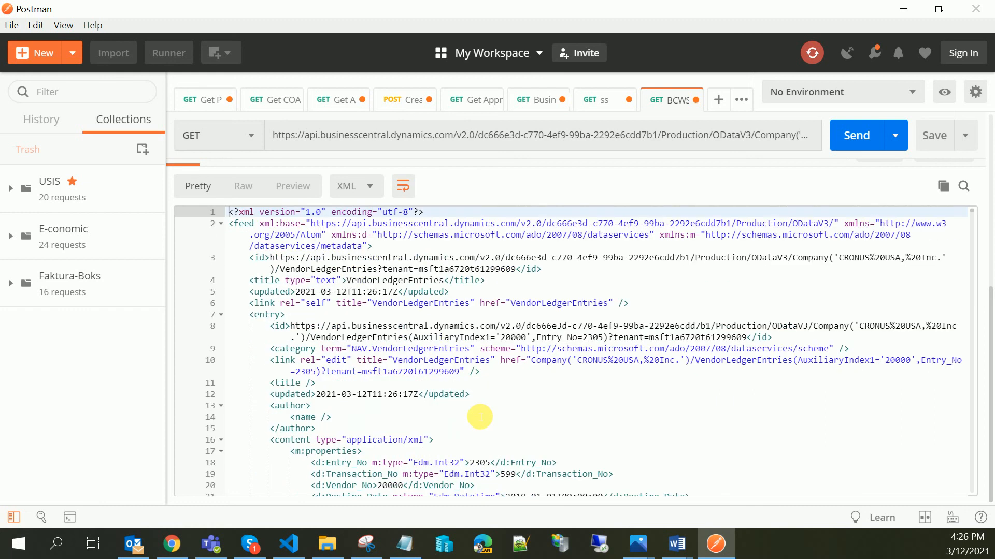
pyautogui.scroll(5, 479, 417)
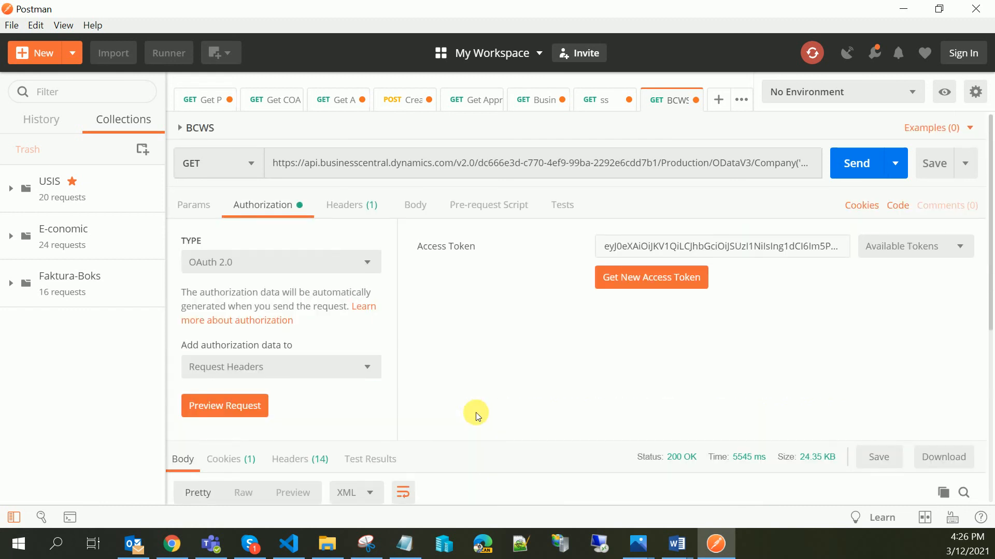
pyautogui.scroll(-10, 472, 307)
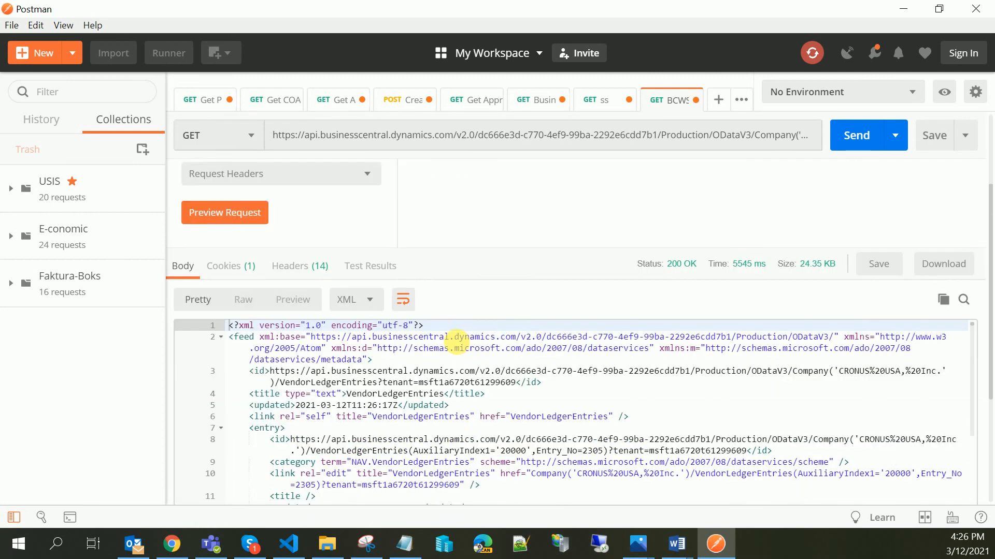
pyautogui.scroll(-2, 453, 370)
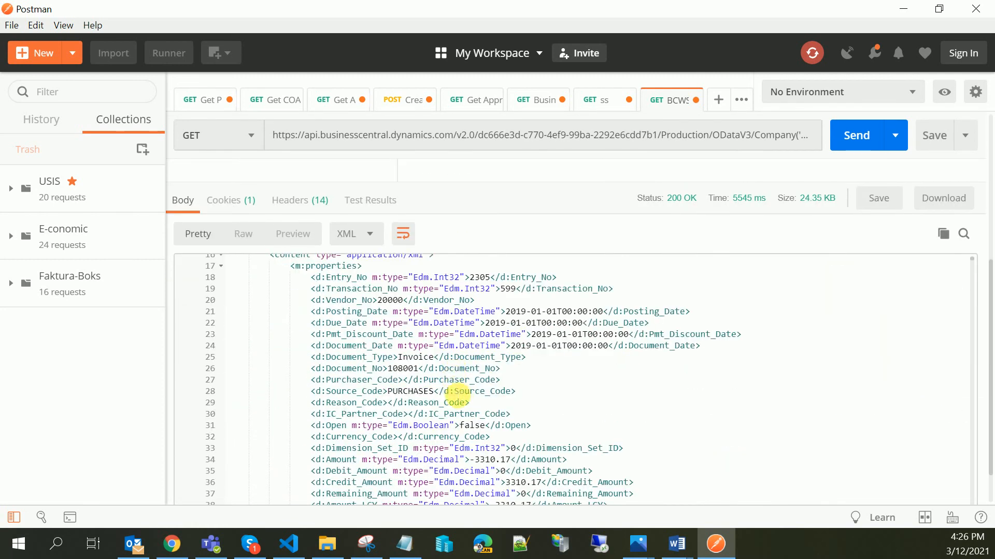